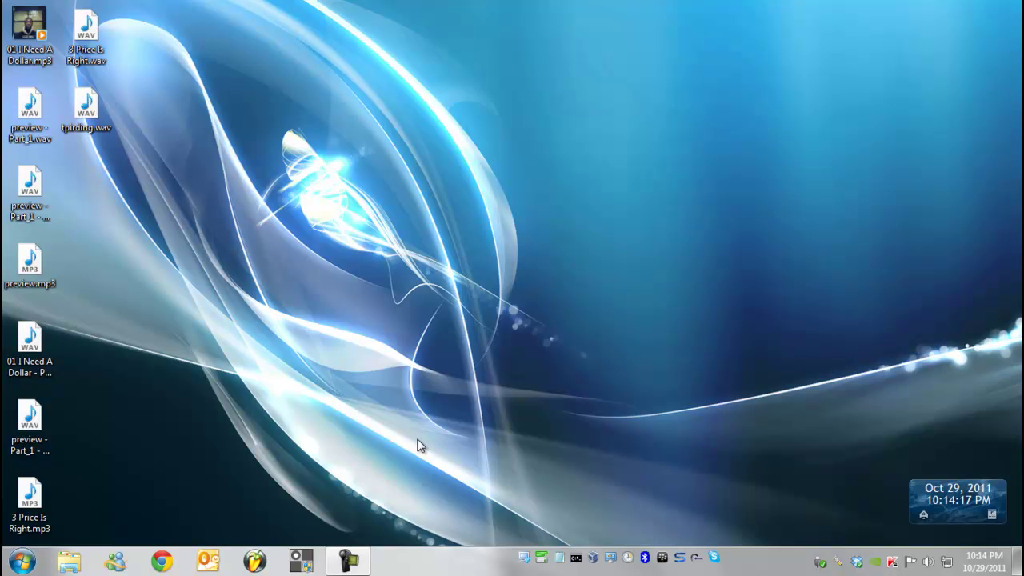
- Launch FL Studio from the taskbar so it opens with an empty playlist
left_click(258, 562)
mouse_move(346, 560)
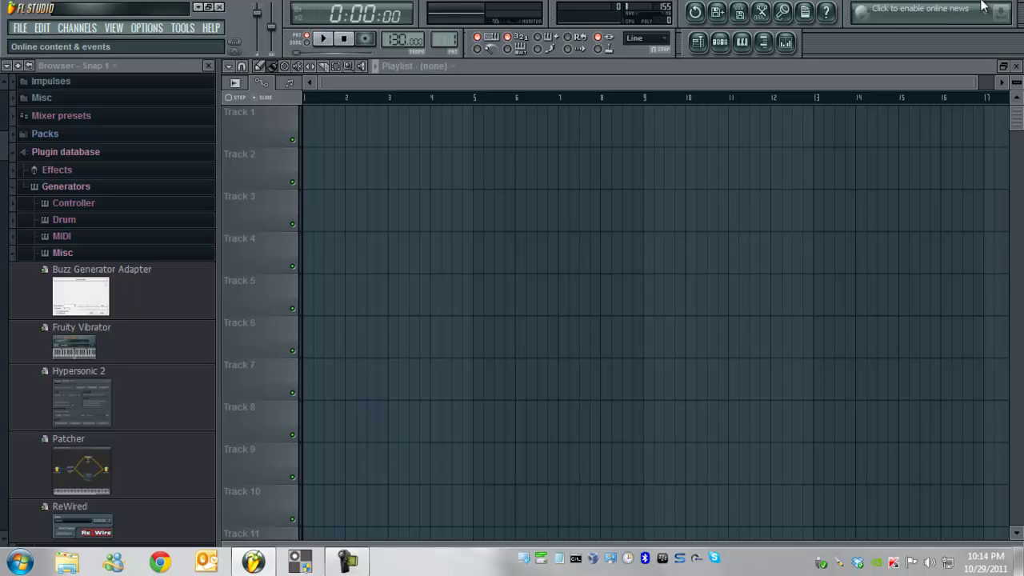
- Open the recent project '3 Price Is Right.flp' from the File menu
left_click(42, 28)
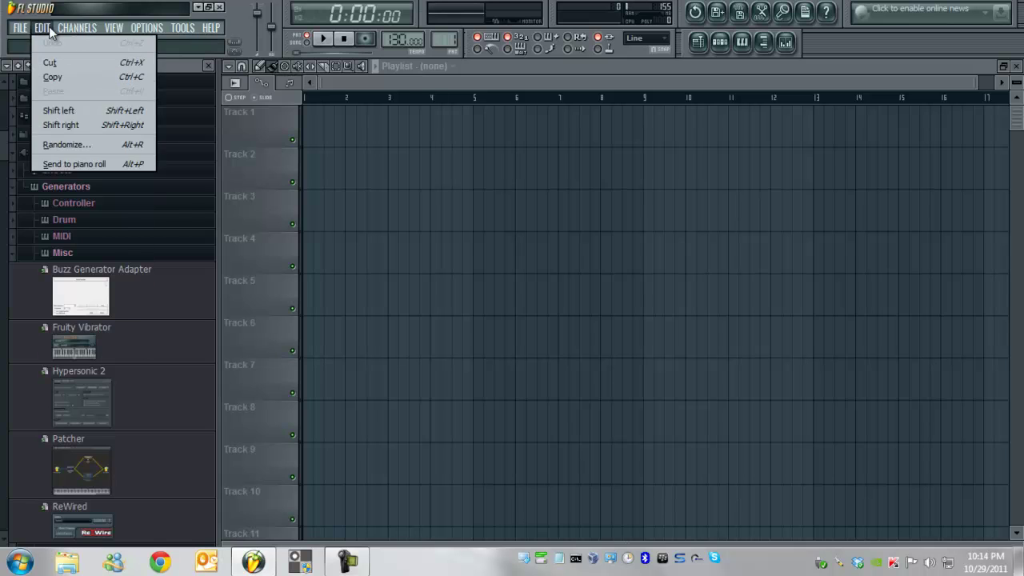
mouse_move(84, 41)
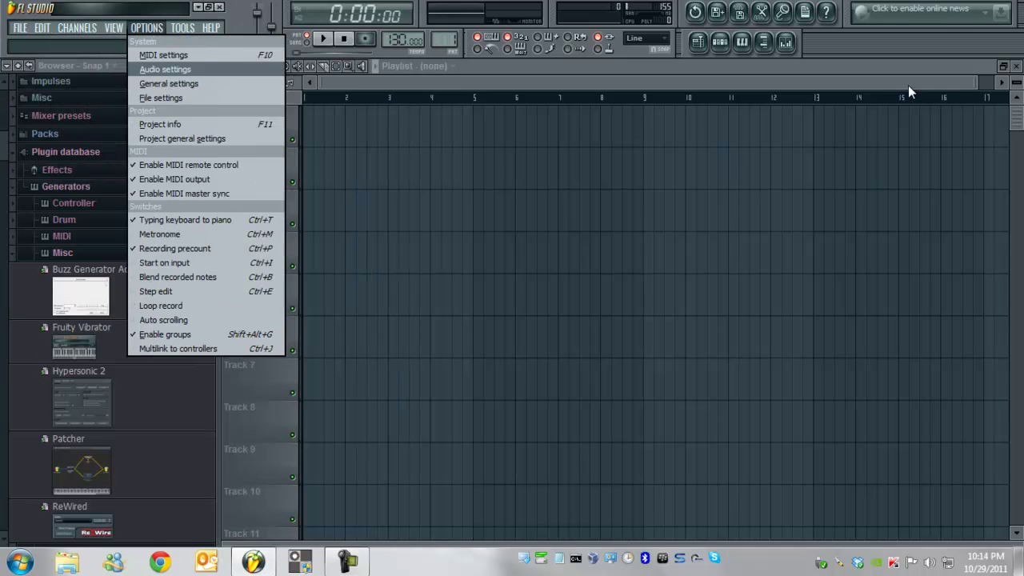
left_click(992, 119)
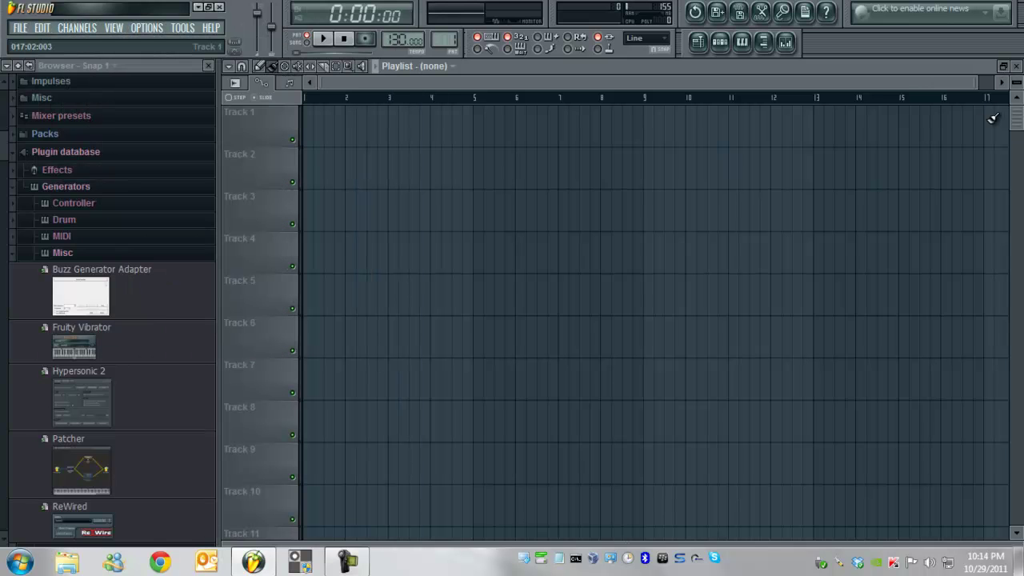
left_click(20, 28)
left_click(56, 180)
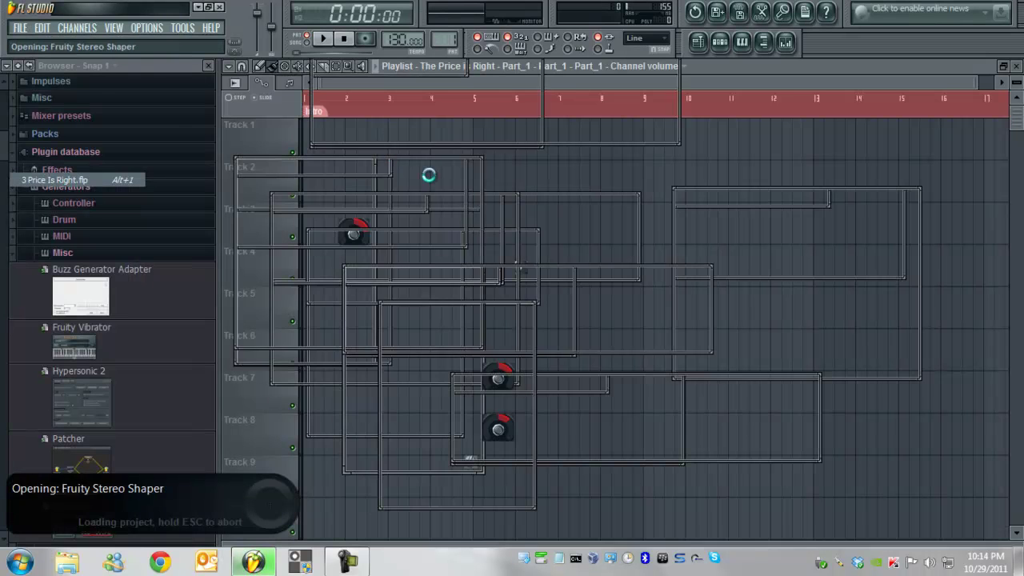
- Close plugin windows with F12, zoom the playlist out, and show Pattern 7's channel rack
key("F12")
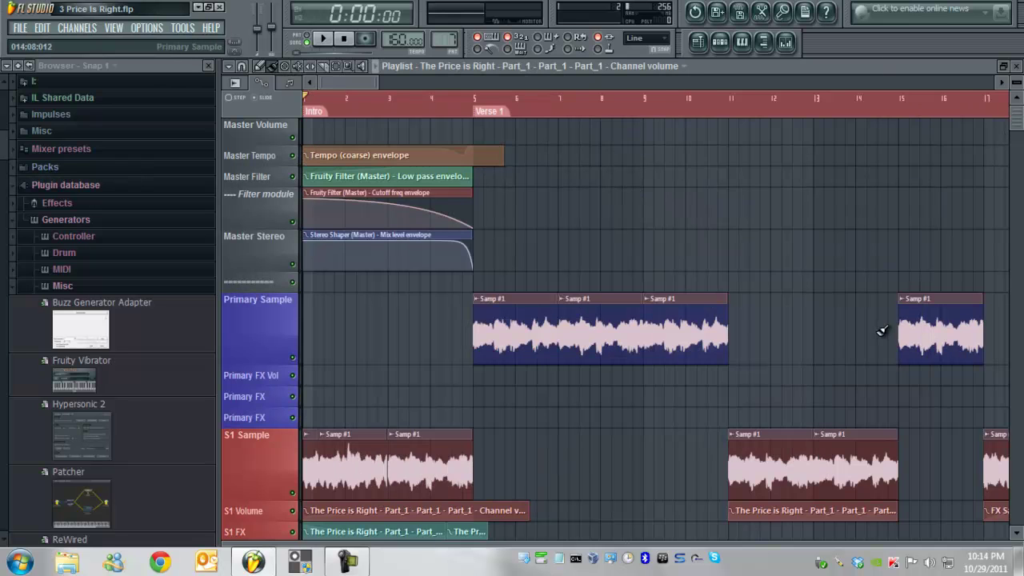
scroll(827, 301, "down", 2)
scroll(828, 301, "down", 3)
scroll(835, 304, "down", 3)
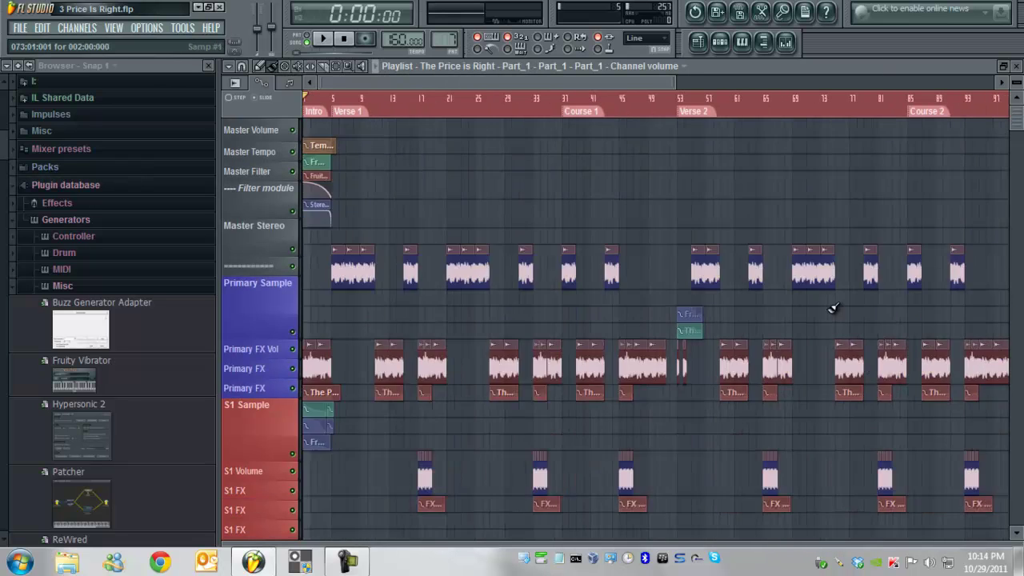
left_click(720, 41)
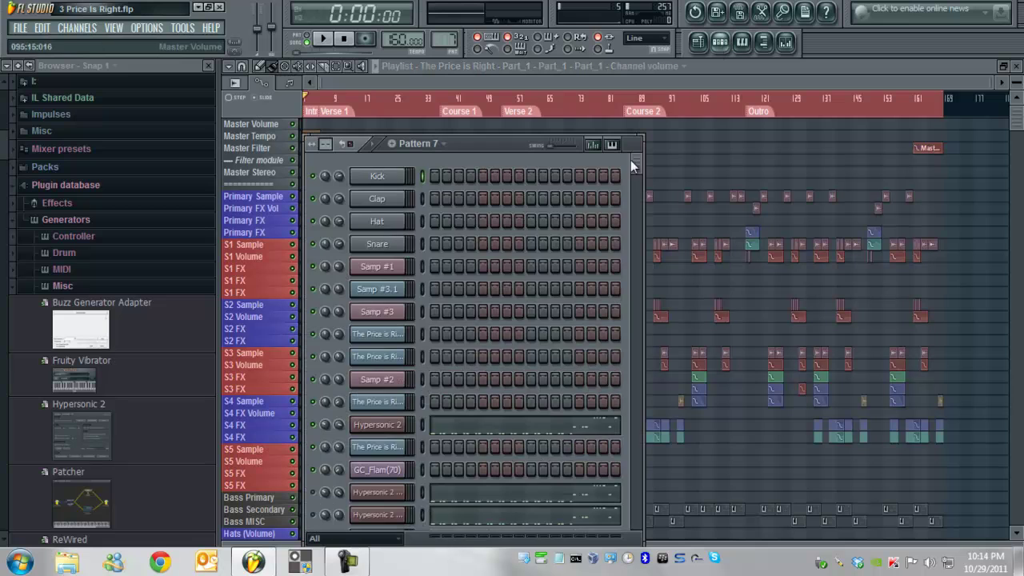
scroll(480, 344, "down", 2)
scroll(533, 334, "up", 6)
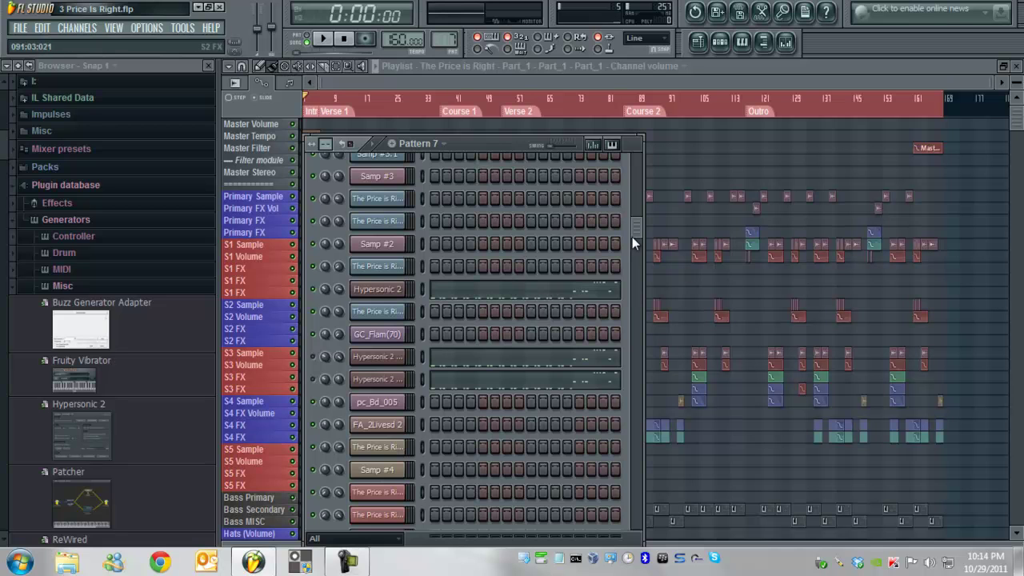
left_click_drag(633, 237, 636, 185)
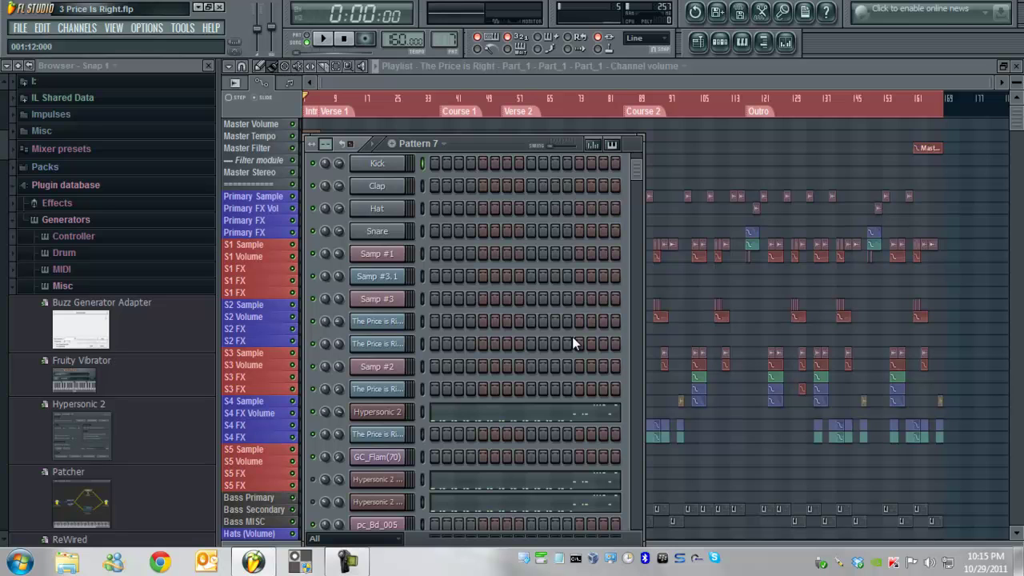
- Open the Hypersonic 2 plugin window with its Sub Bass patch and reposition it
left_click(378, 413)
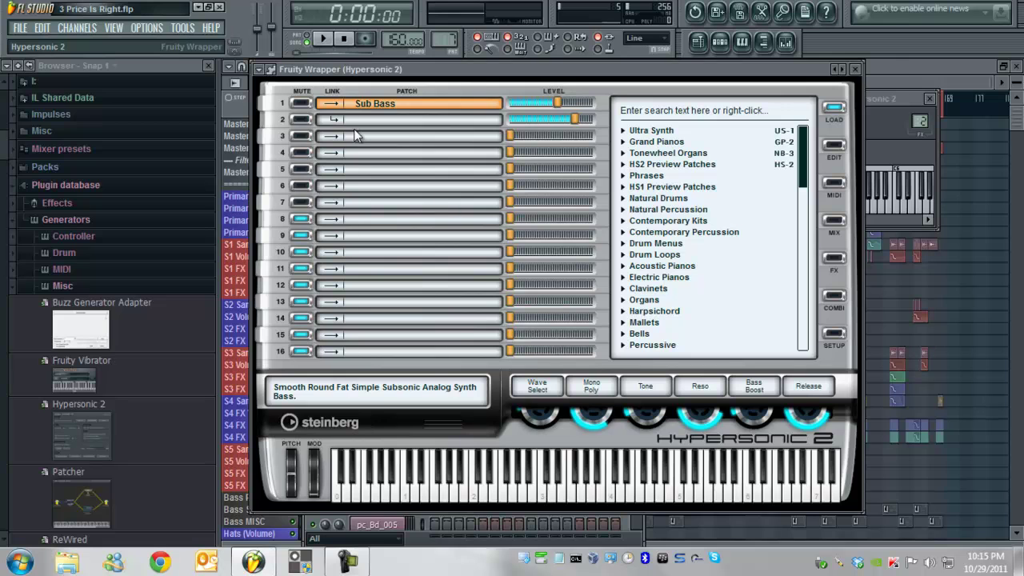
left_click_drag(328, 77, 348, 128)
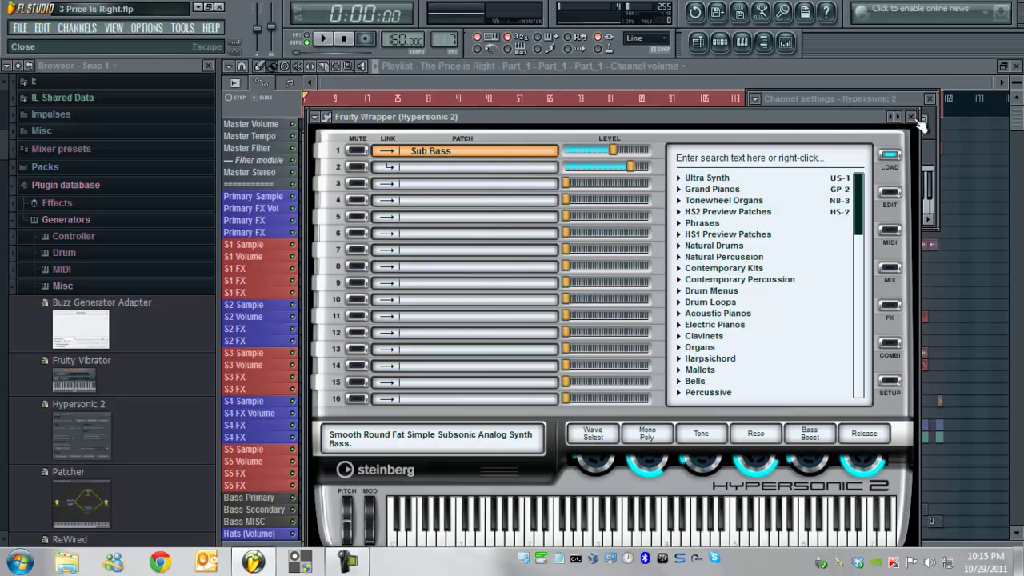
left_click_drag(692, 128, 745, 104)
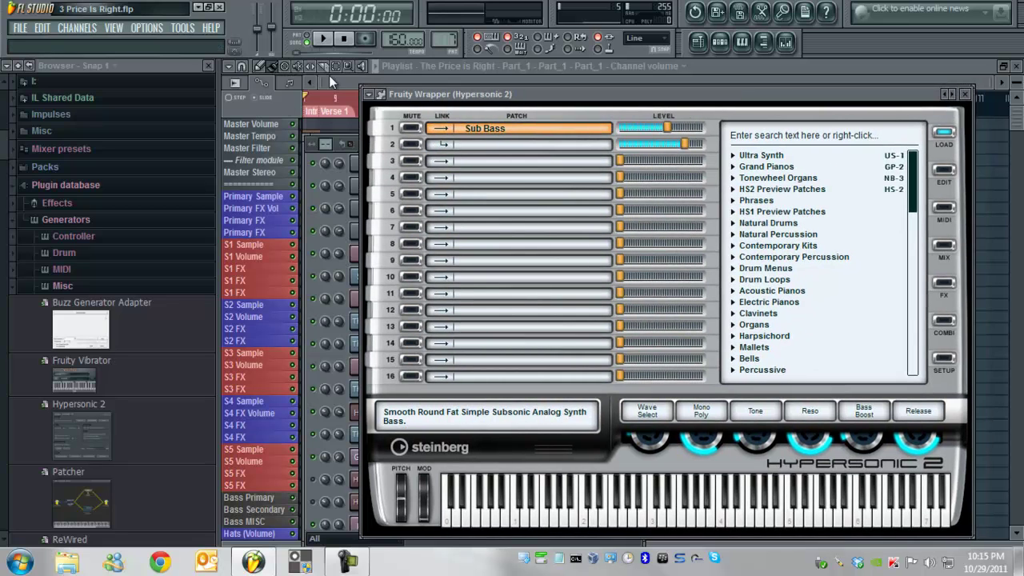
- Show Hypersonic 2's wrapper Processing options to verify Bridged is enabled
left_click(383, 95)
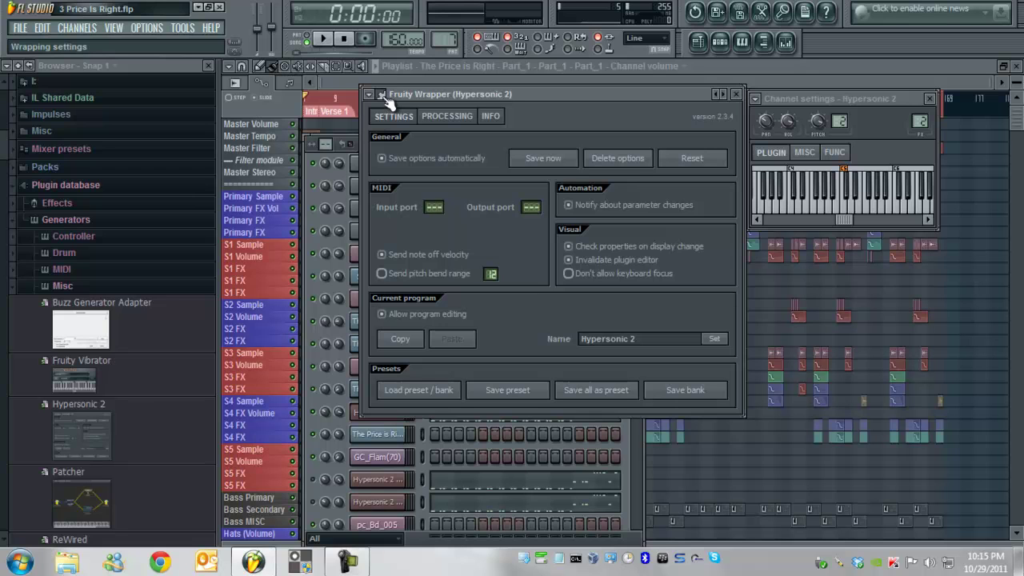
left_click(448, 119)
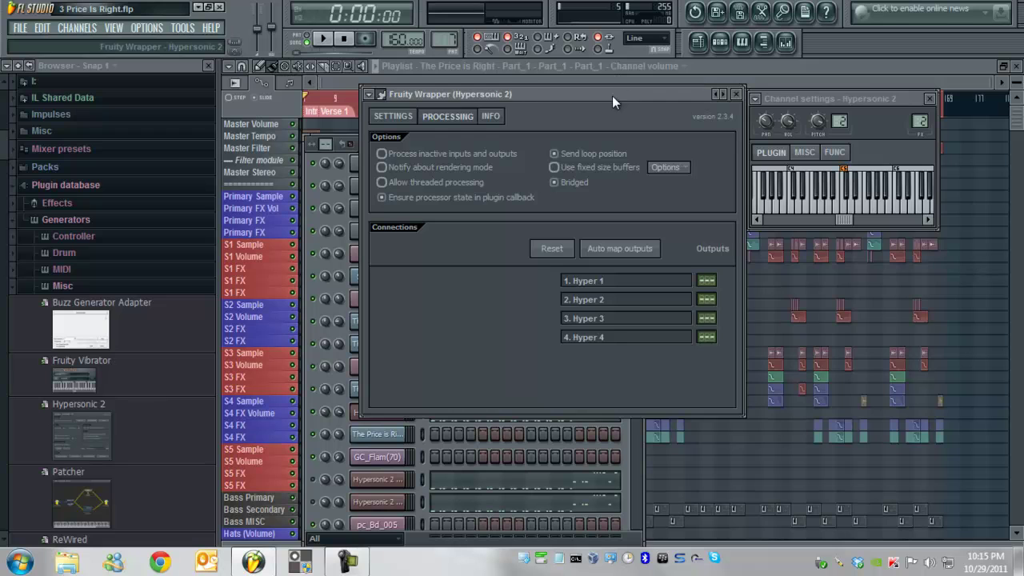
left_click_drag(612, 95, 812, 96)
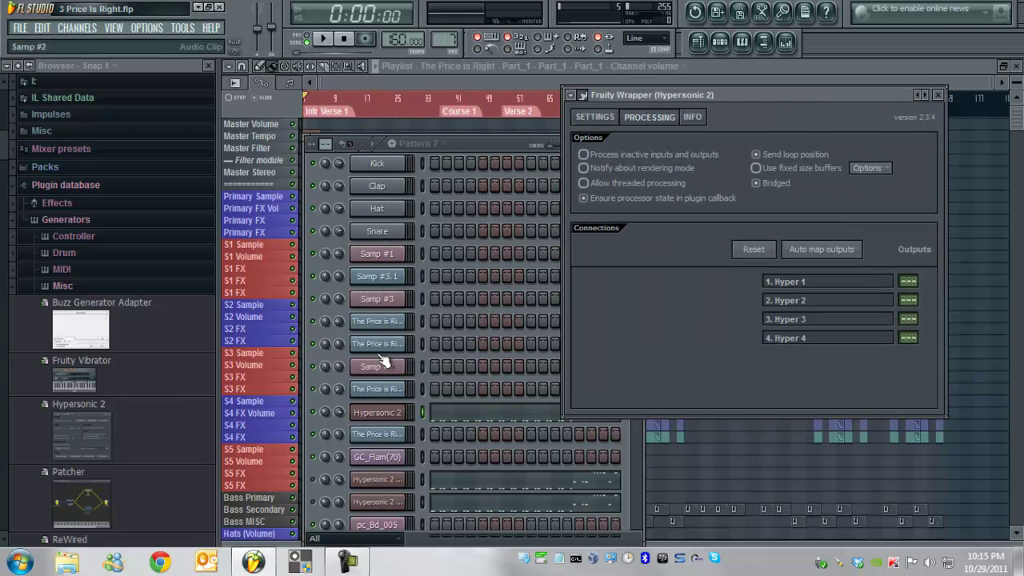
- Start a new project from the Minimal > Basic template
left_click(939, 95)
left_click(19, 28)
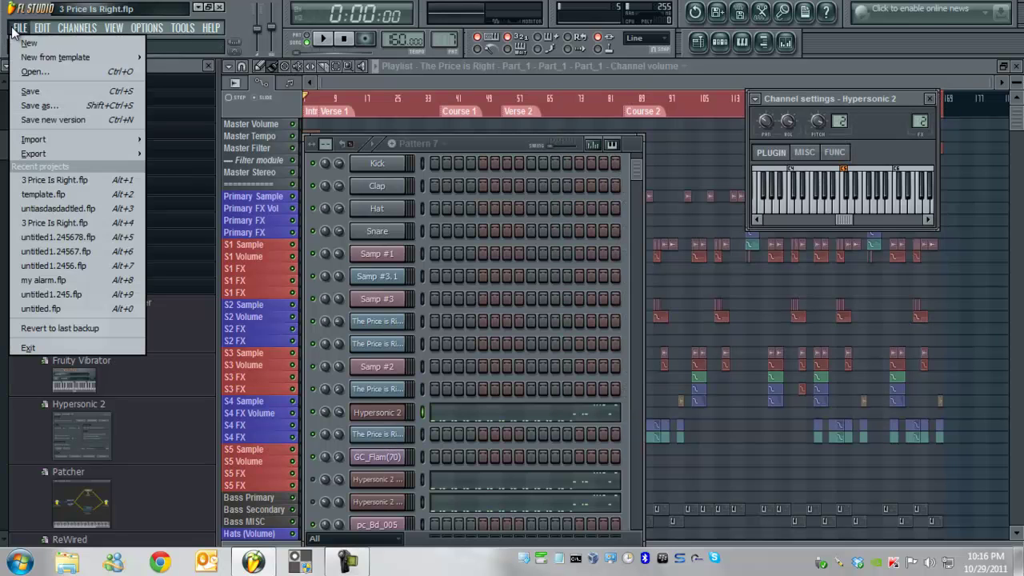
mouse_move(29, 57)
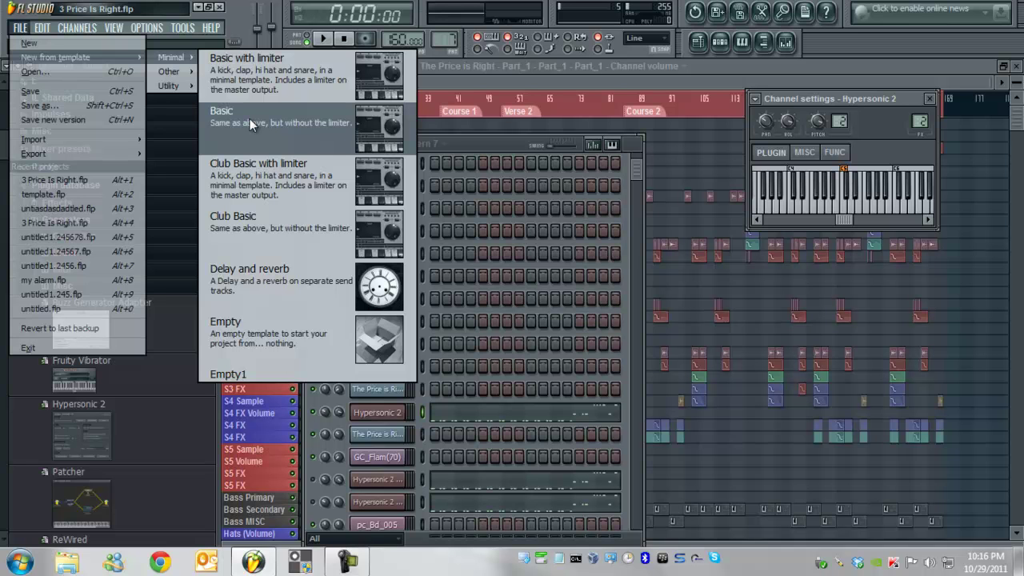
left_click(249, 118)
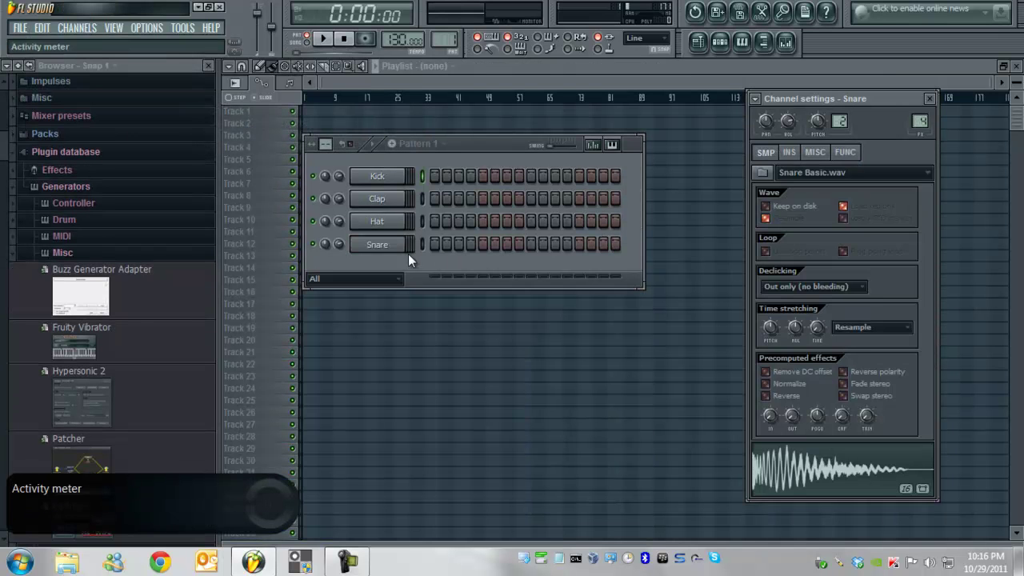
- Bring up the full generator list via Channels > Add one > More
right_click(384, 250)
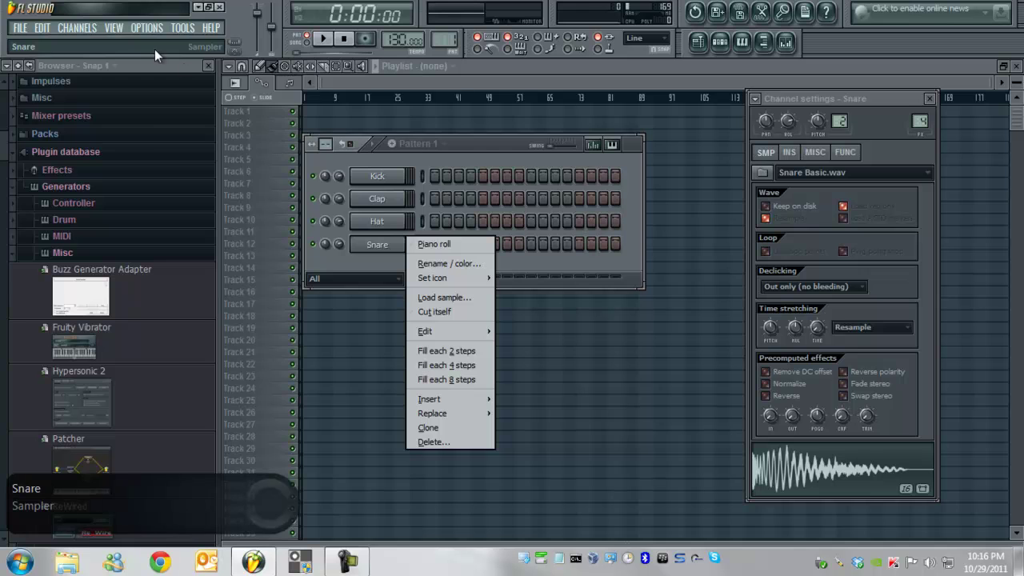
left_click(77, 27)
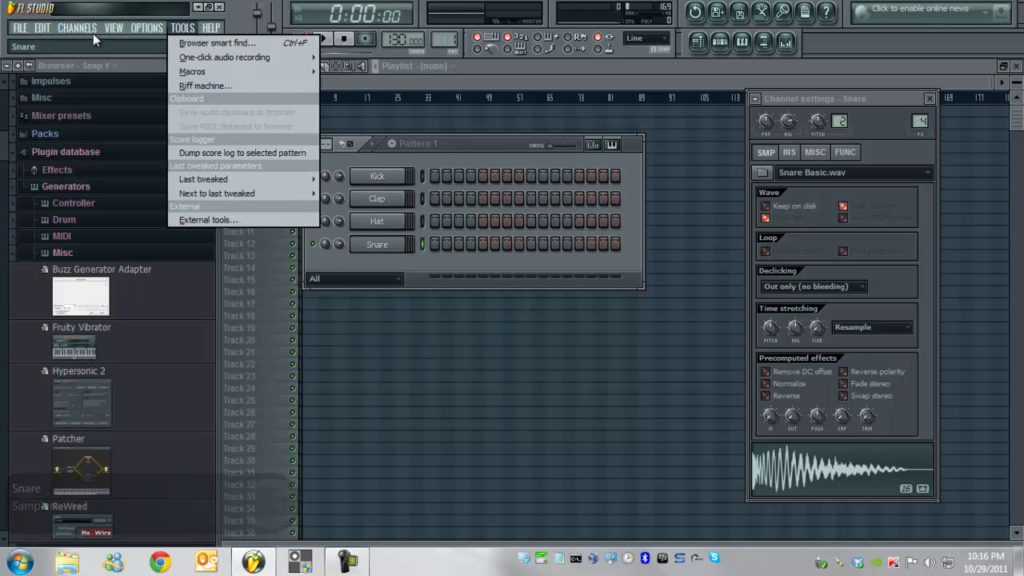
left_click(261, 18)
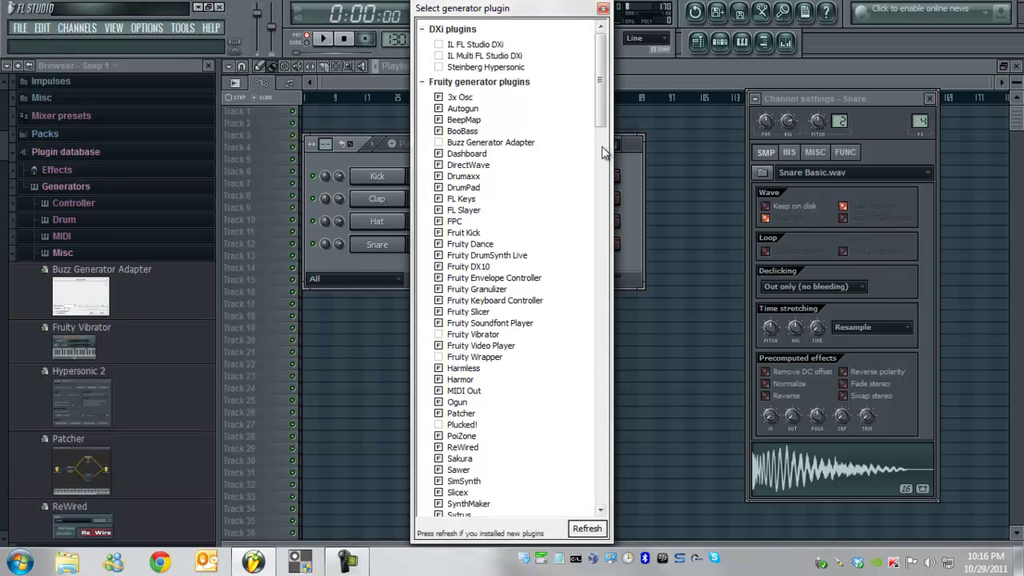
left_click_drag(605, 118, 622, 397)
- Add Hypersonic as a new channel and position its plugin window
left_click(472, 226)
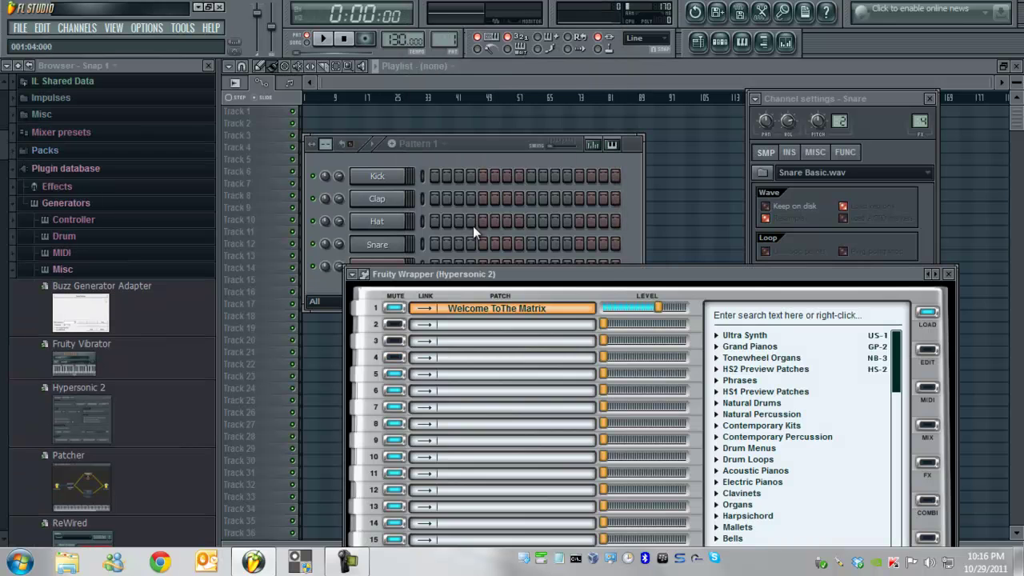
left_click_drag(612, 271, 582, 117)
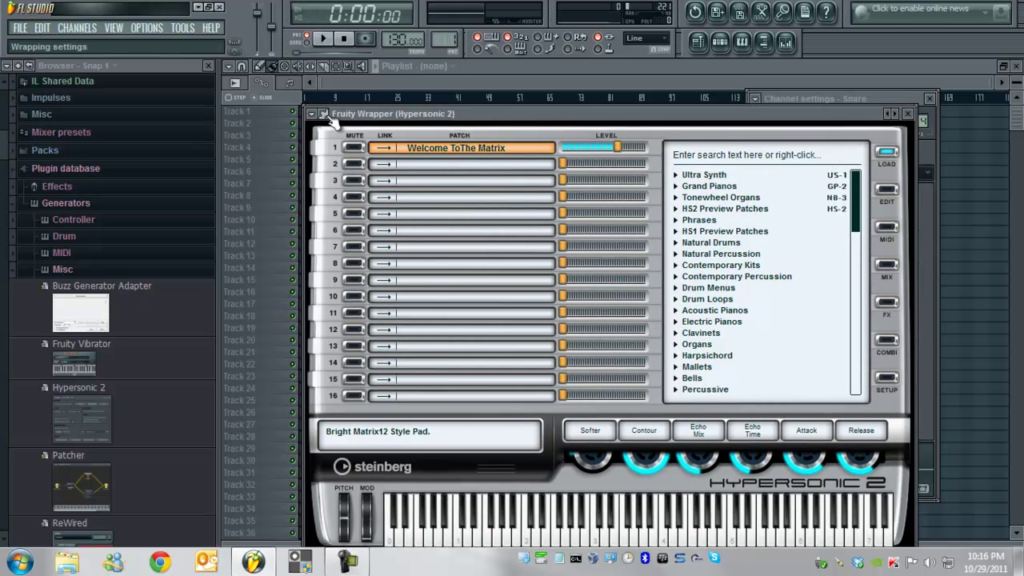
left_click_drag(531, 120, 644, 124)
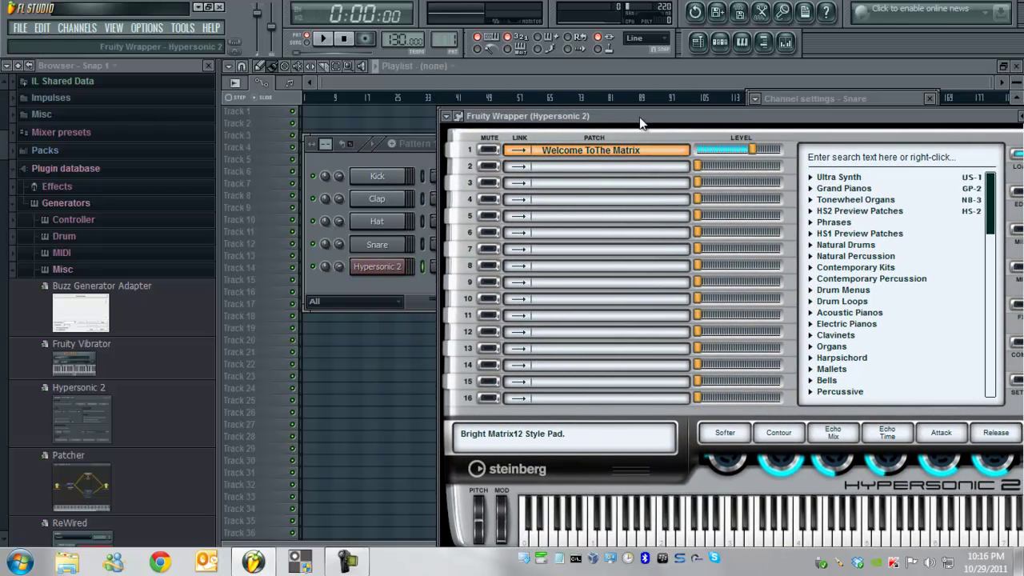
- Tick Bridged in the new Hypersonic 2 wrapper's Processing options
left_click(459, 117)
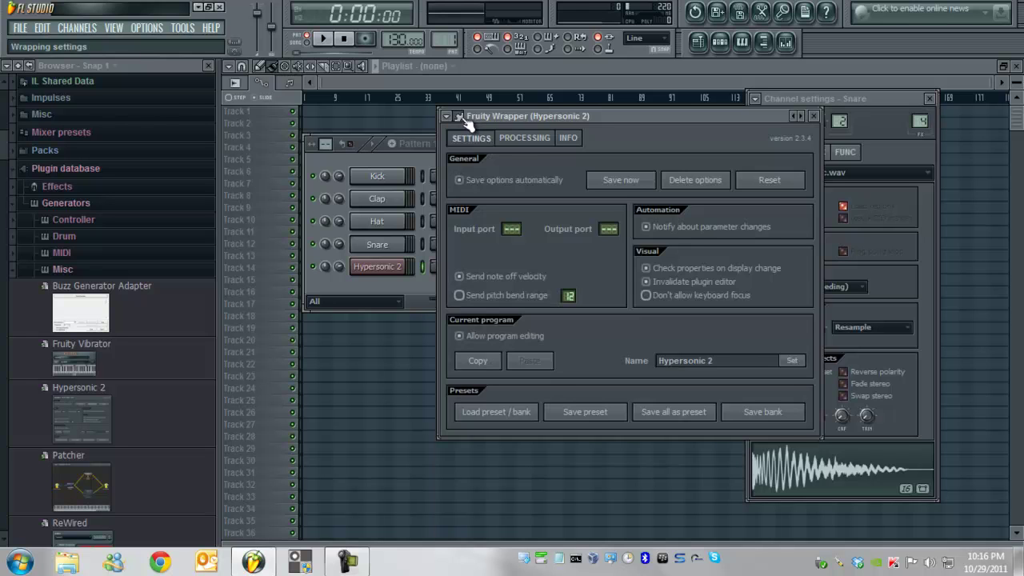
left_click(525, 139)
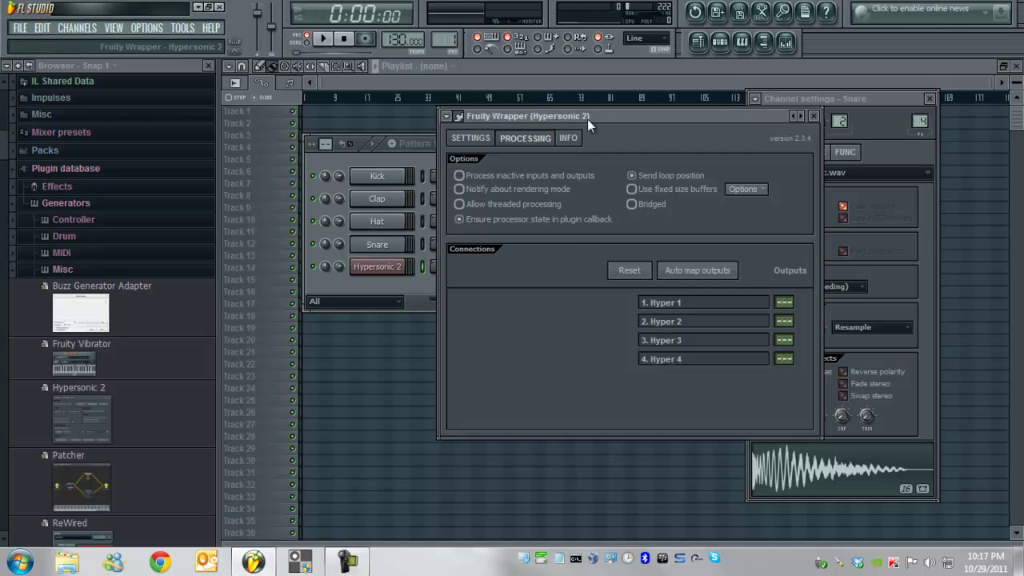
left_click_drag(588, 120, 731, 118)
left_click_drag(457, 143, 460, 117)
left_click(788, 160)
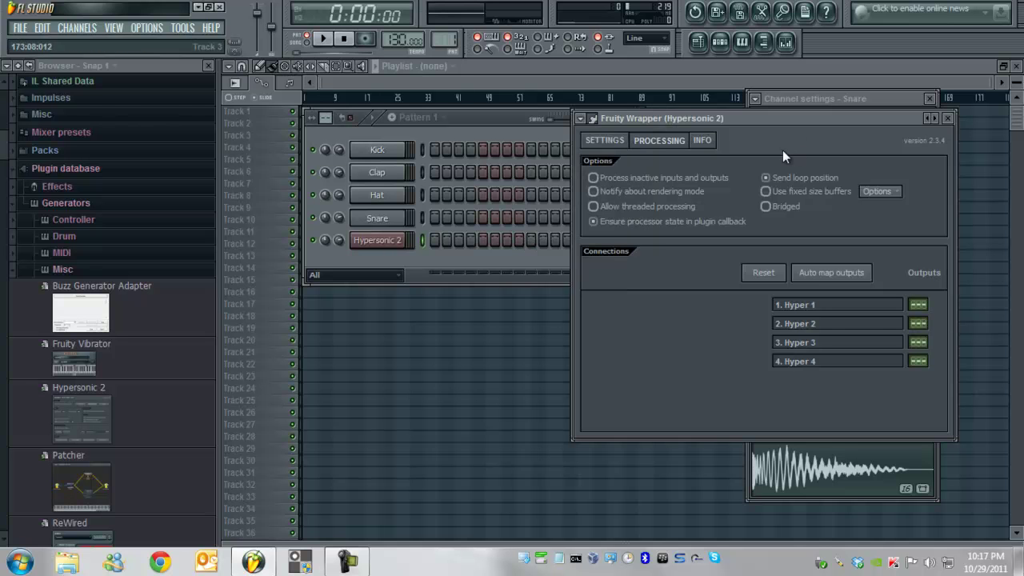
left_click(765, 207)
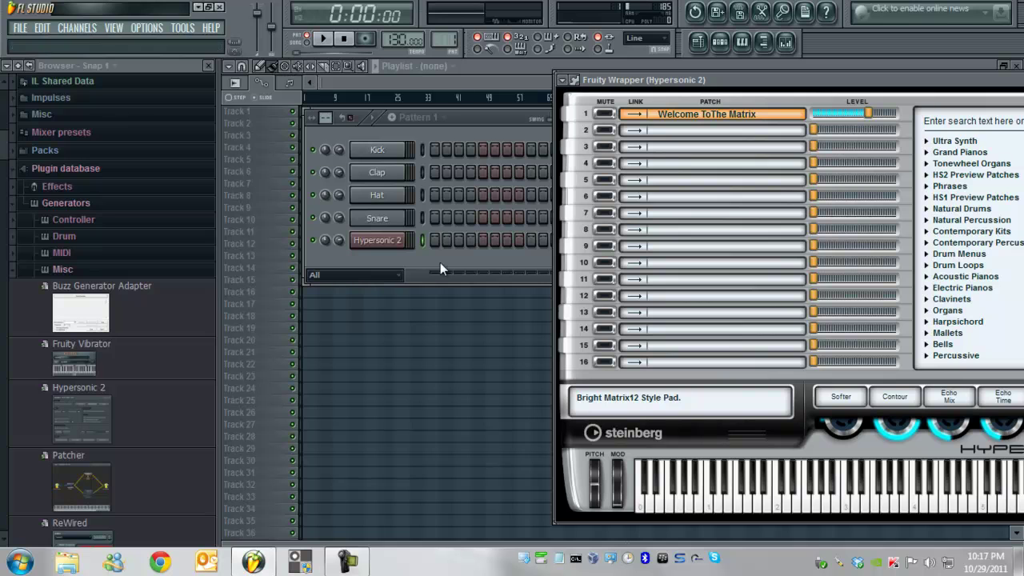
- Clone the Hypersonic 2 channel and close the clone's plugin window
right_click(406, 240)
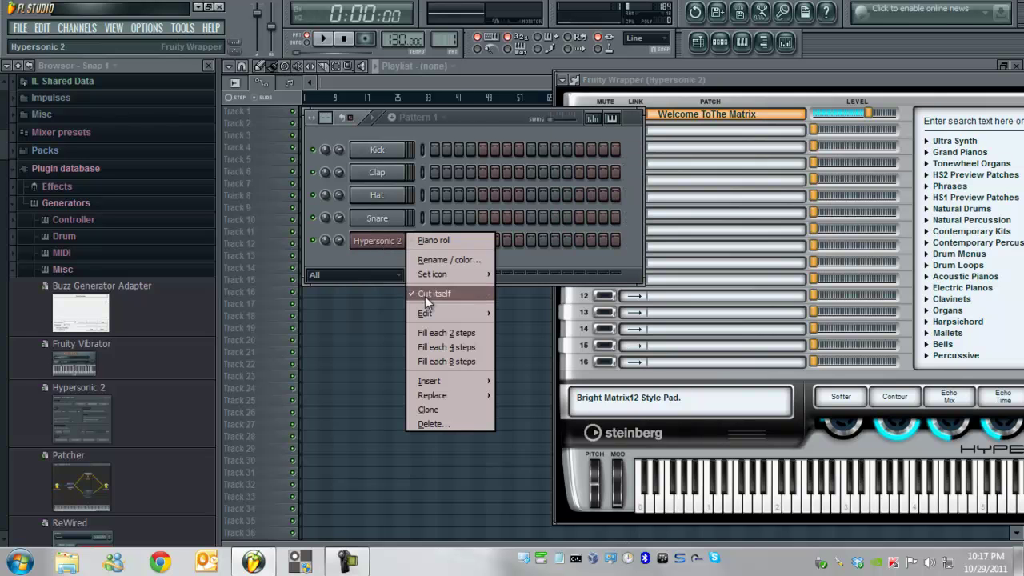
left_click(458, 410)
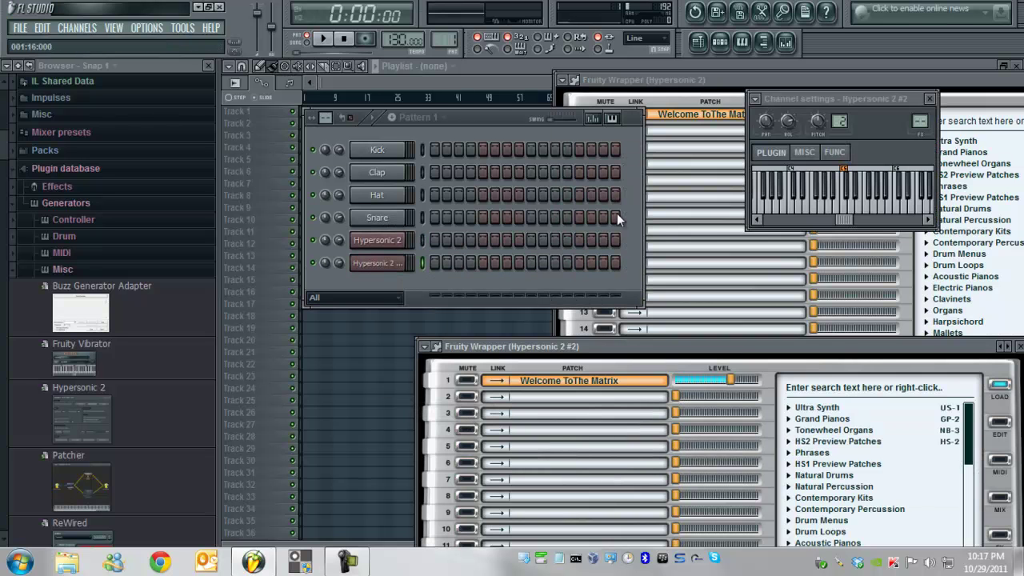
left_click_drag(880, 346, 771, 345)
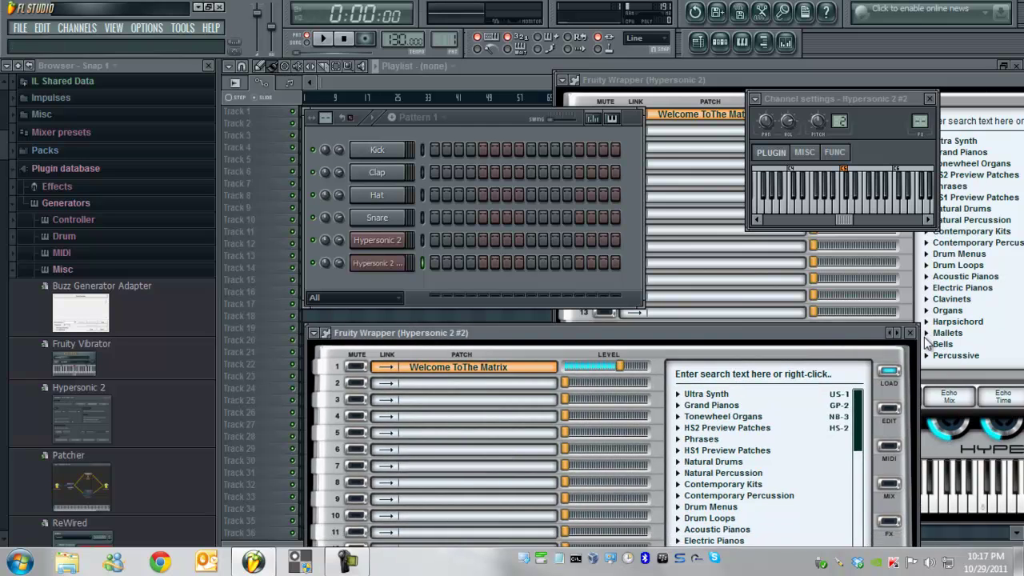
left_click(908, 346)
- Select patch slots 2, 3 and 4 in the original Hypersonic 2 and move its window
left_click(703, 138)
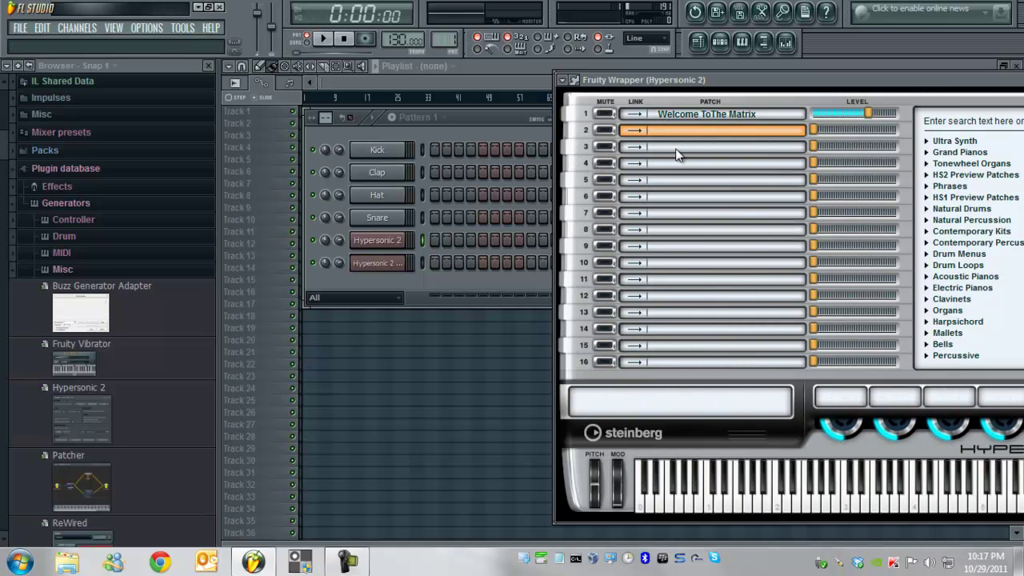
left_click(676, 150)
left_click(678, 168)
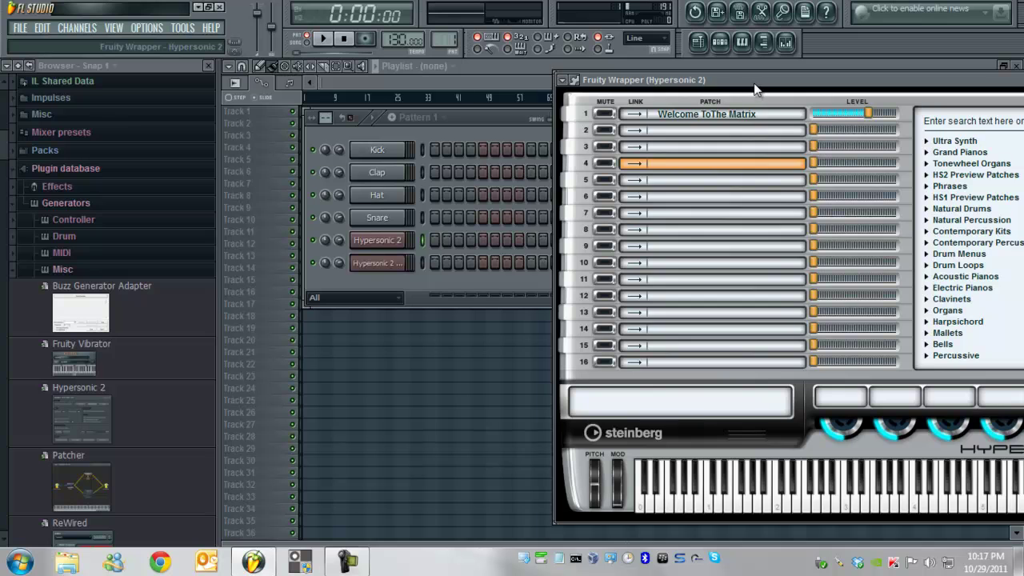
left_click_drag(755, 84, 620, 138)
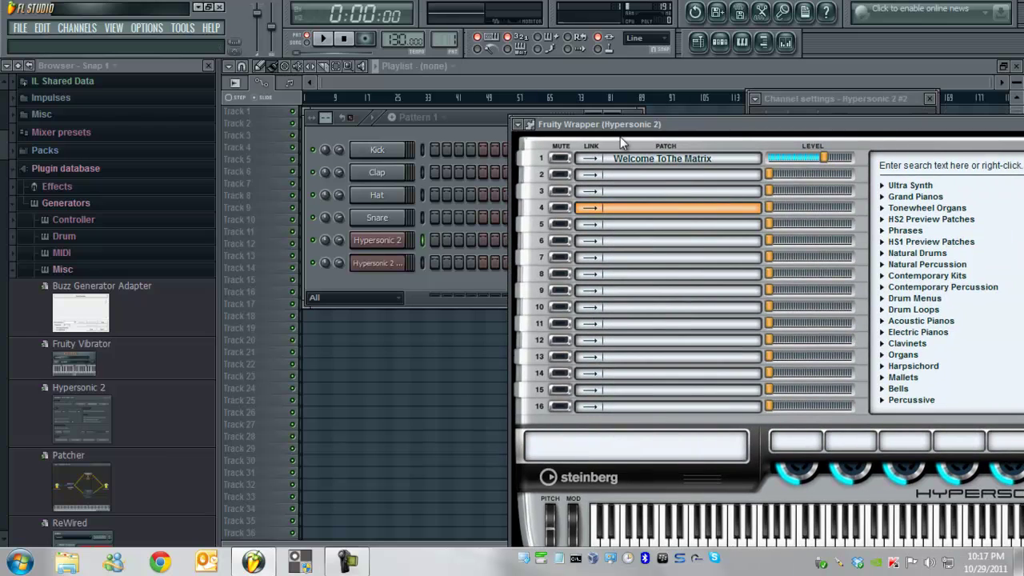
- Begin a preset save, cancel it, and check the User folder in the browser
left_click(518, 128)
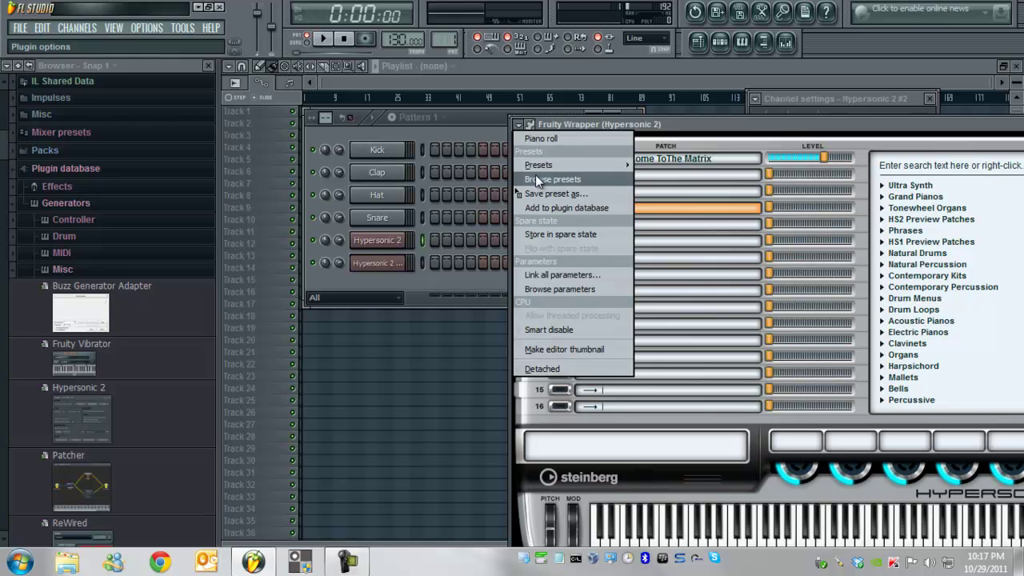
left_click(561, 192)
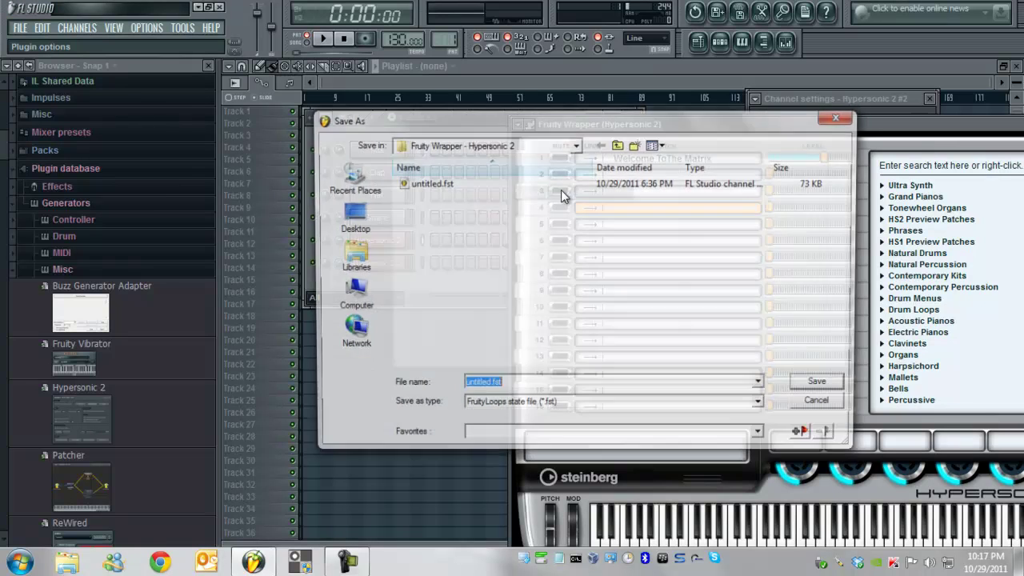
left_click(576, 146)
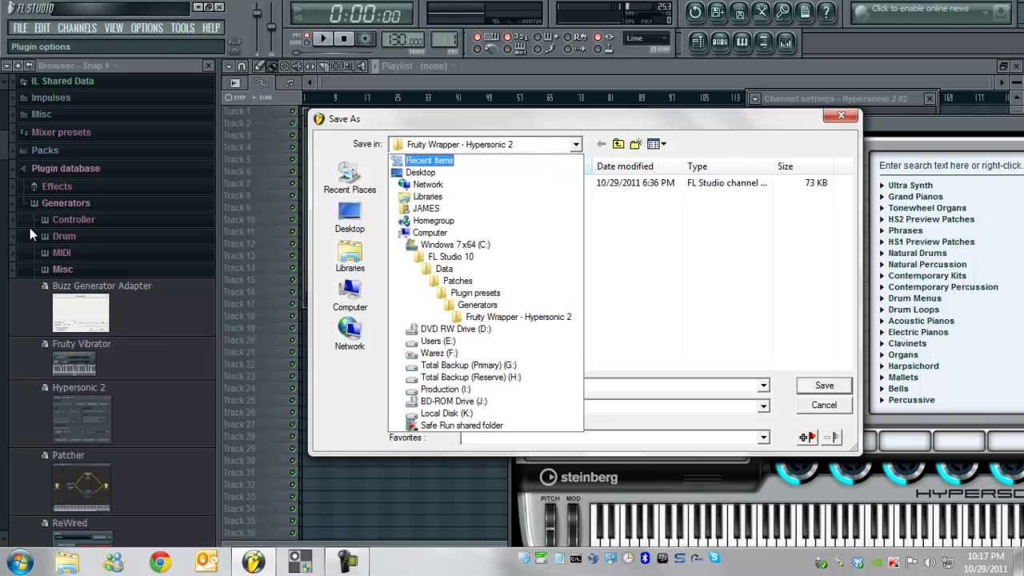
left_click(22, 71)
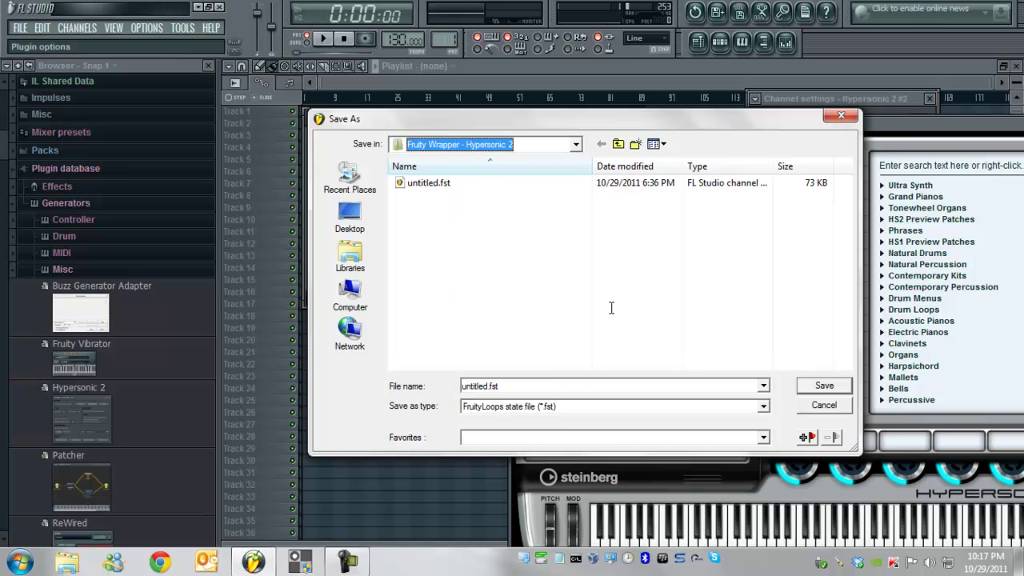
left_click(819, 406)
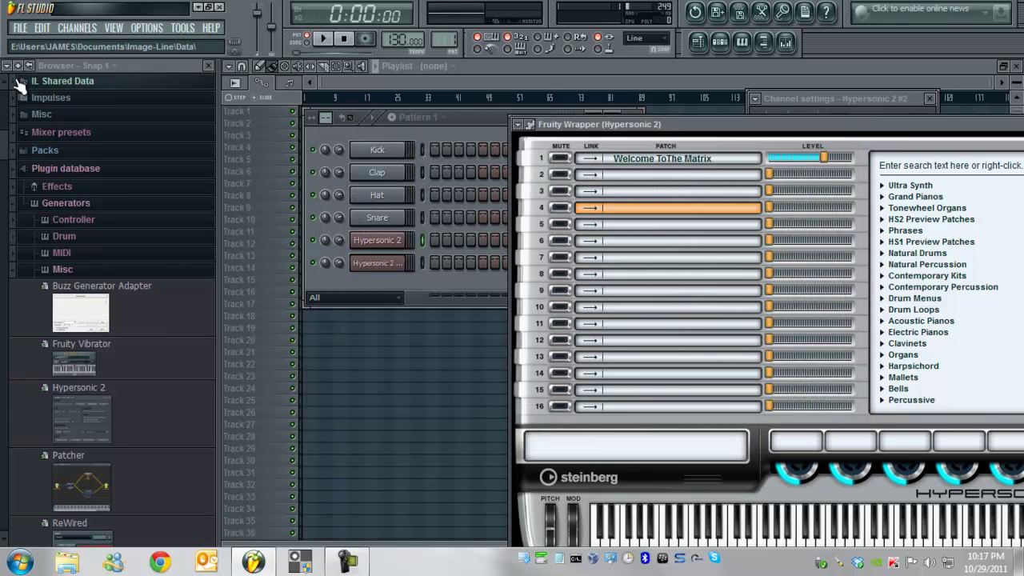
left_click(19, 66)
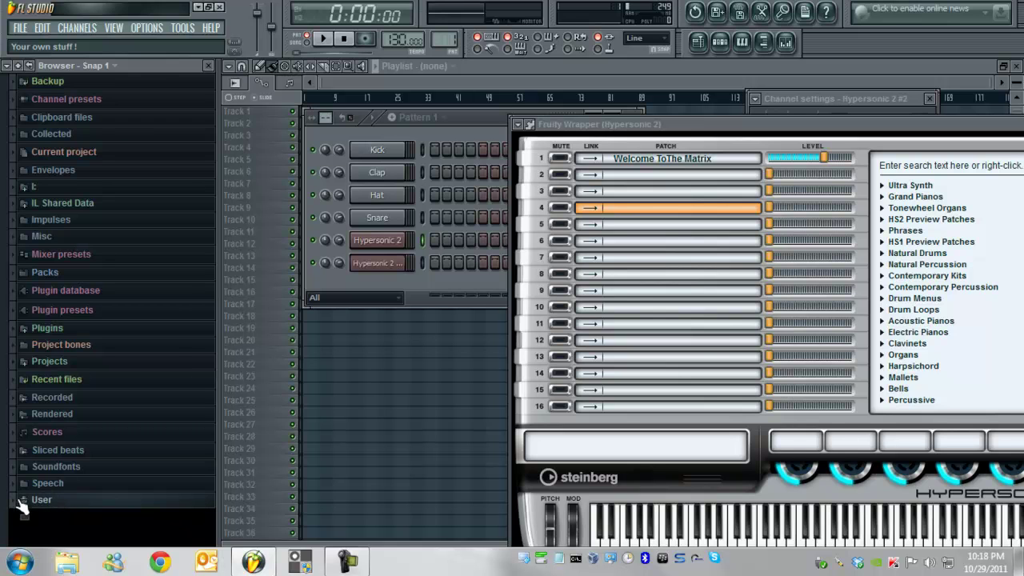
left_click(48, 502)
left_click(48, 478)
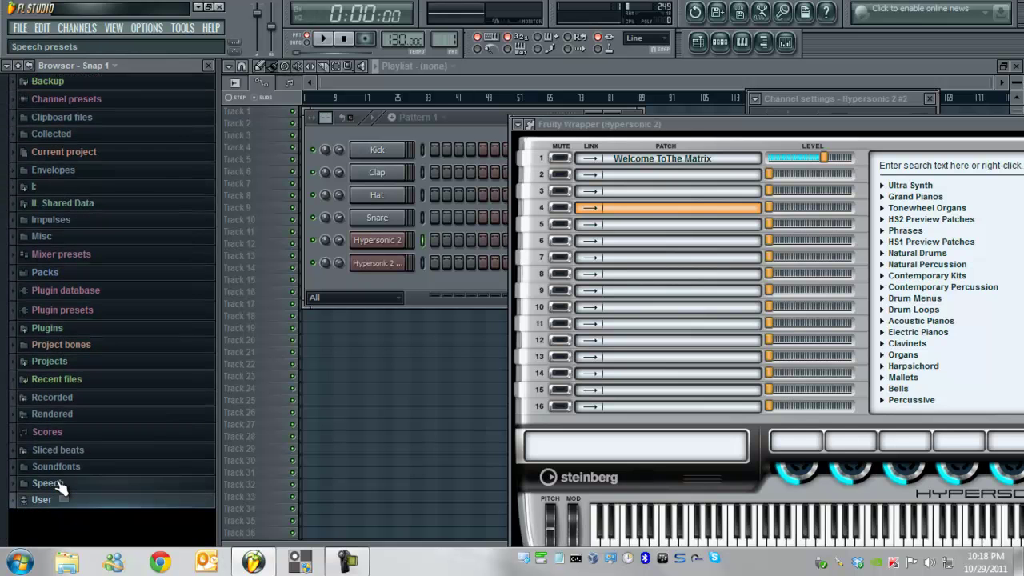
- Restart Save preset as and browse the Patches folders for the save location
left_click(517, 124)
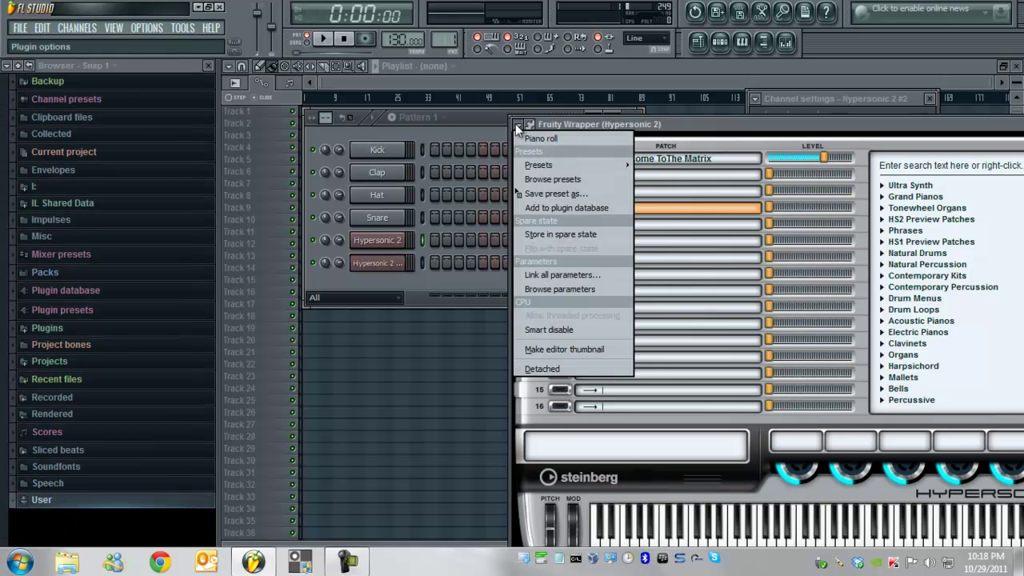
left_click(586, 194)
left_click(576, 144)
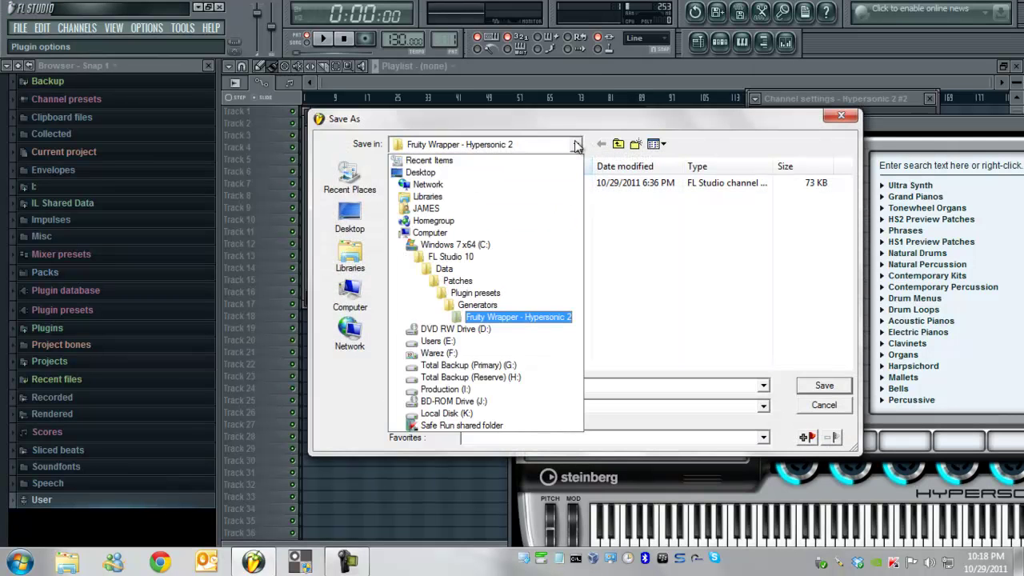
left_click(458, 281)
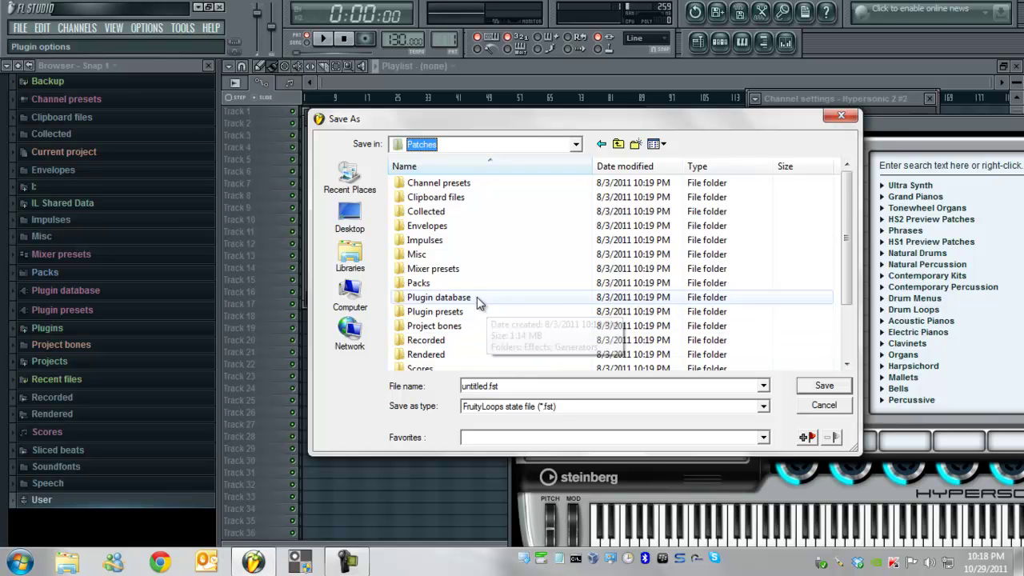
left_click(477, 297)
scroll(477, 297, "down", 1)
scroll(477, 297, "down", 1)
left_click(426, 355)
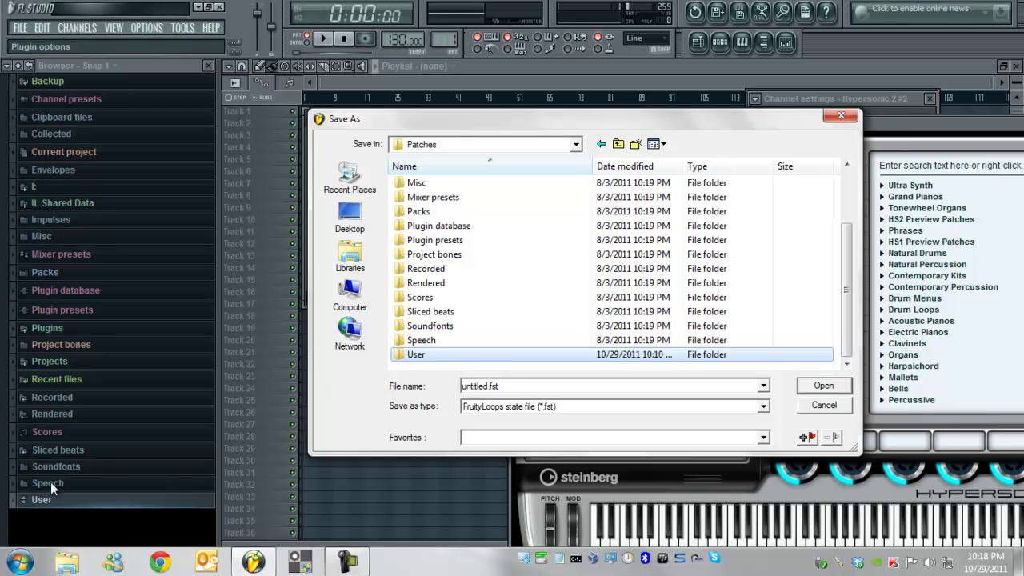
left_click(513, 322)
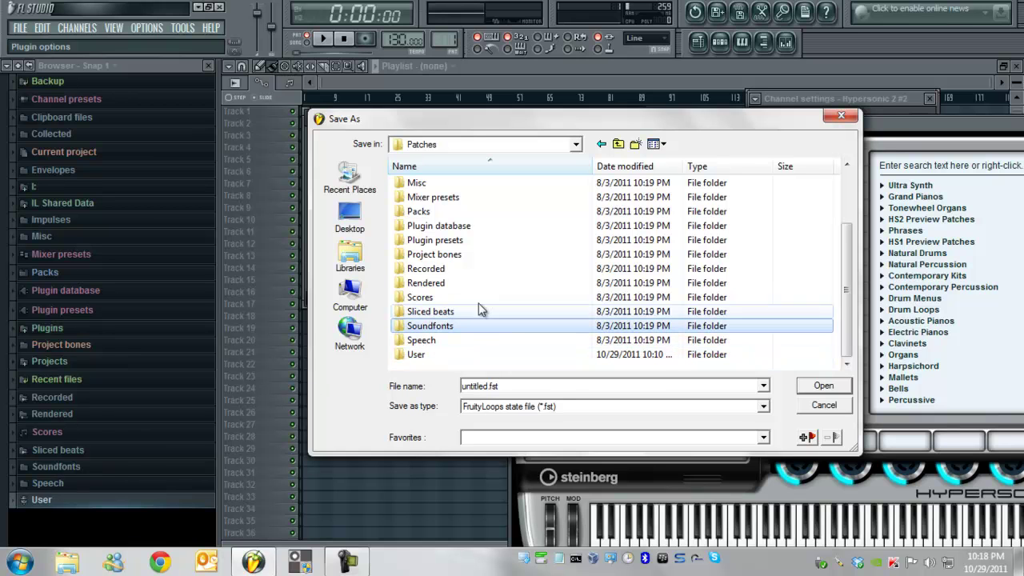
- Save the preset into Patches\User as HS FIXED.fst, replacing the existing file
double_click(439, 354)
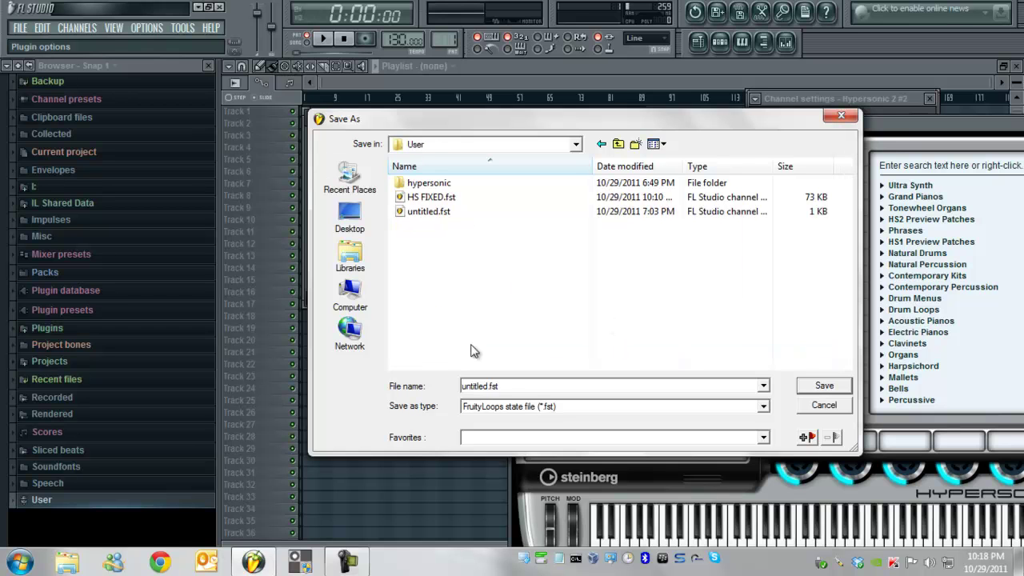
left_click(424, 198)
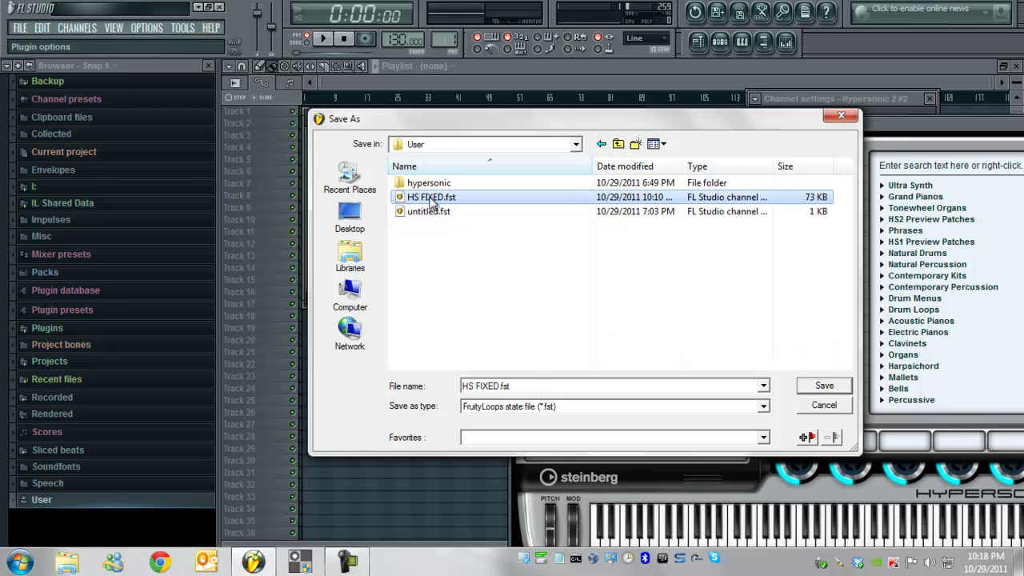
left_click(823, 387)
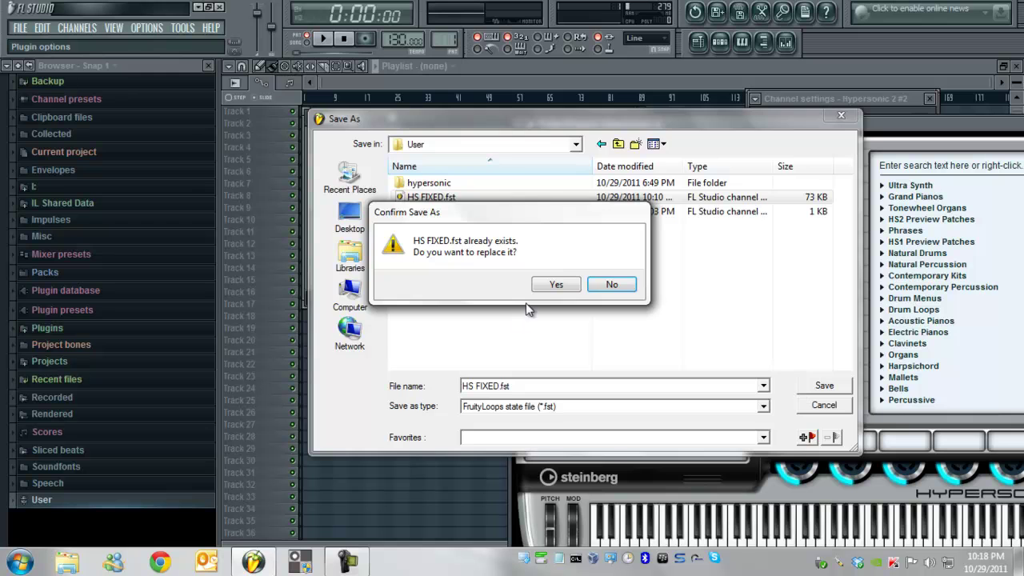
left_click(560, 287)
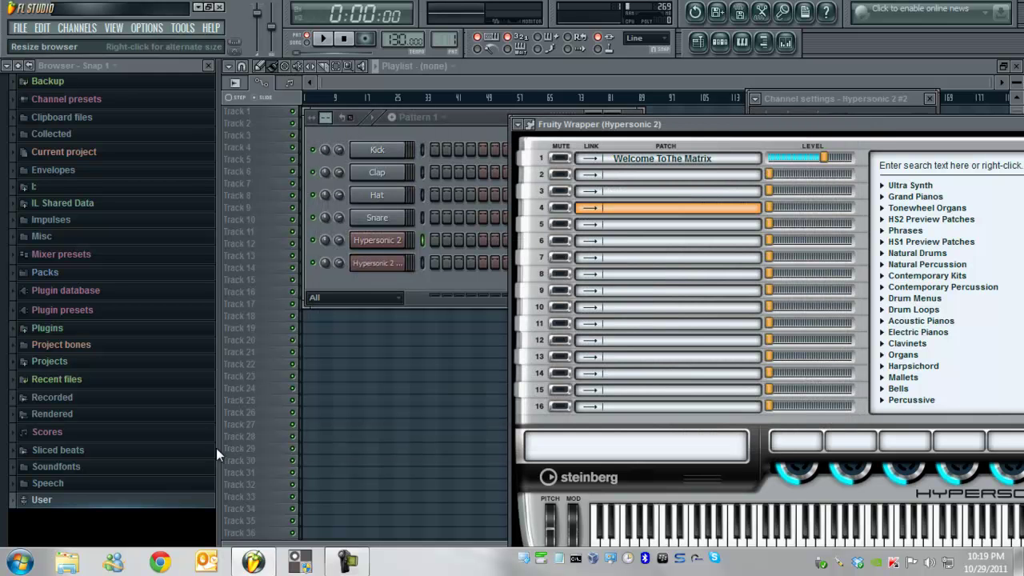
- Close Hypersonic 2 and drag the HS FIXED preset from Browser > User into the channel rack
left_click(97, 509)
left_click(96, 504)
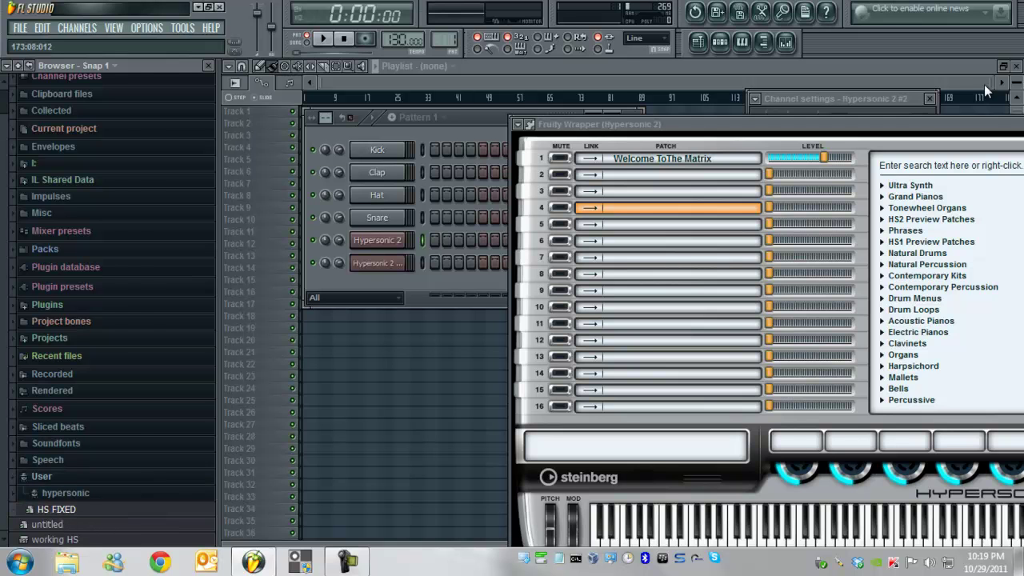
left_click_drag(970, 130, 649, 144)
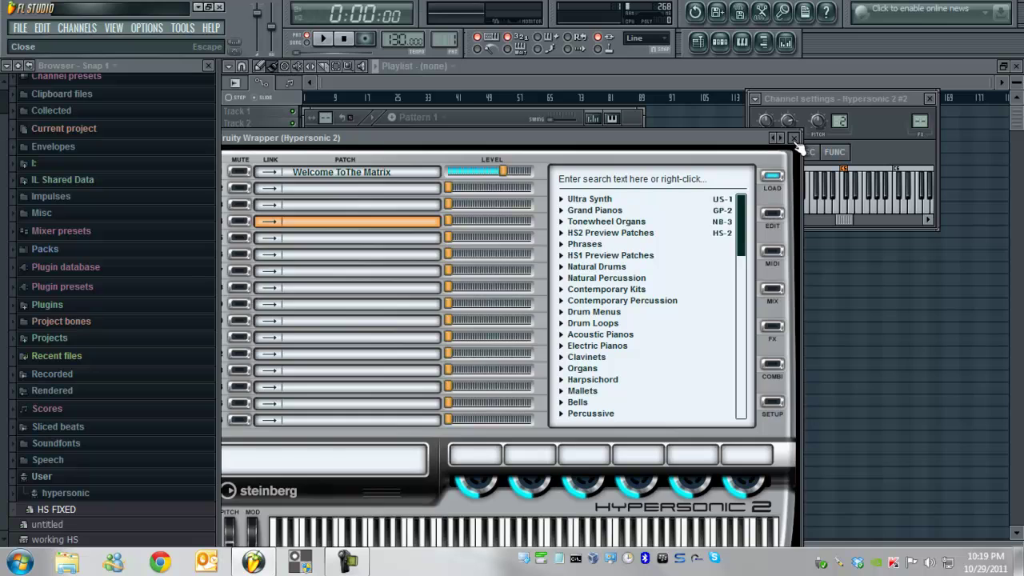
left_click(794, 140)
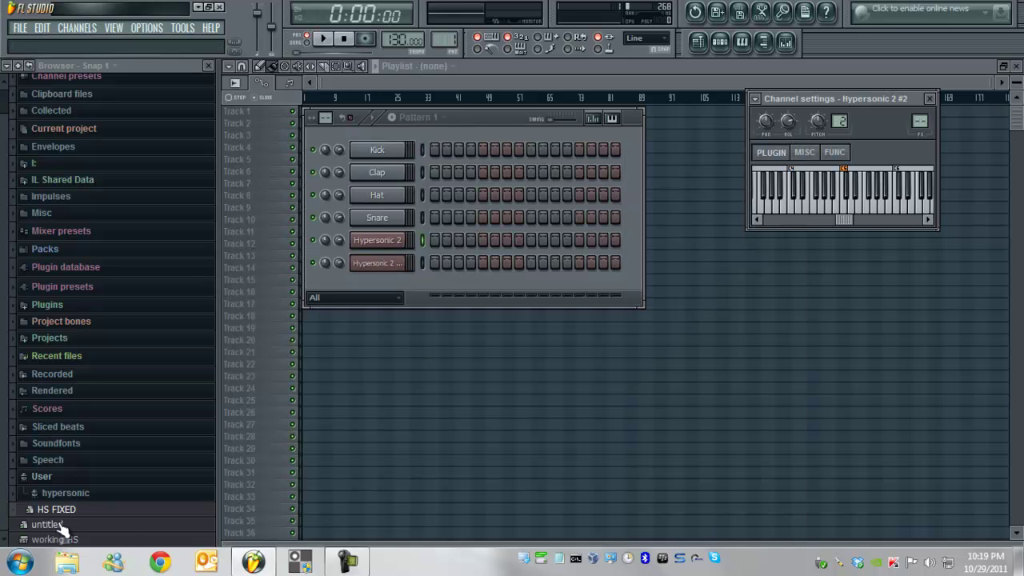
left_click_drag(69, 509, 383, 281)
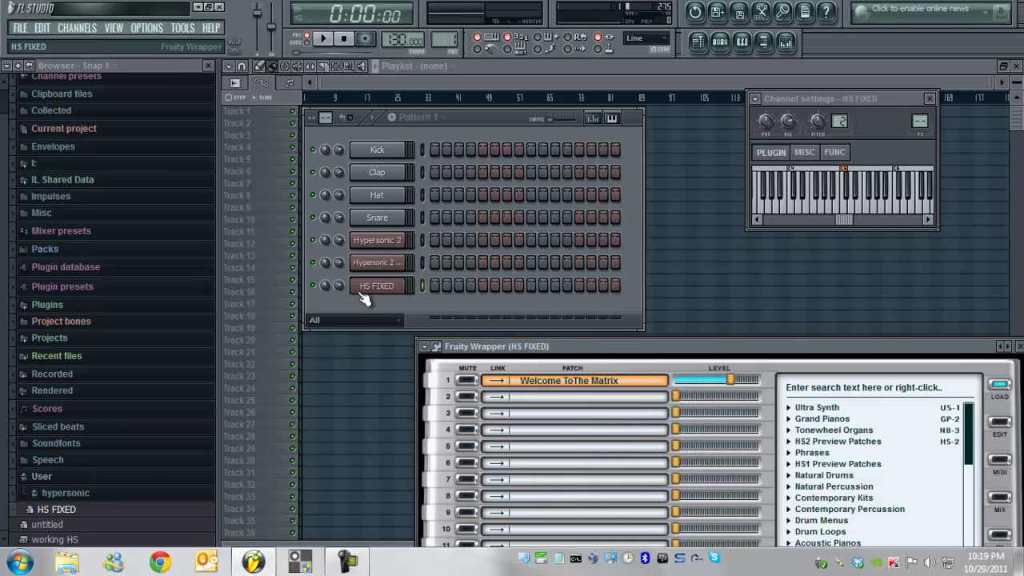
- Open the HS FIXED wrapper's Processing options showing Bridged enabled
left_click(439, 349)
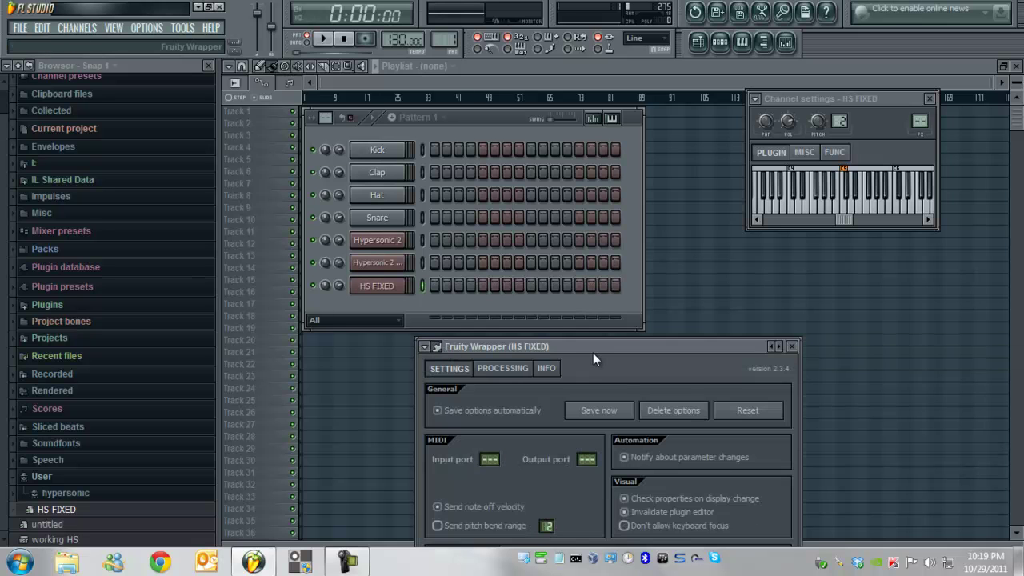
left_click_drag(593, 353, 589, 176)
double_click(457, 174)
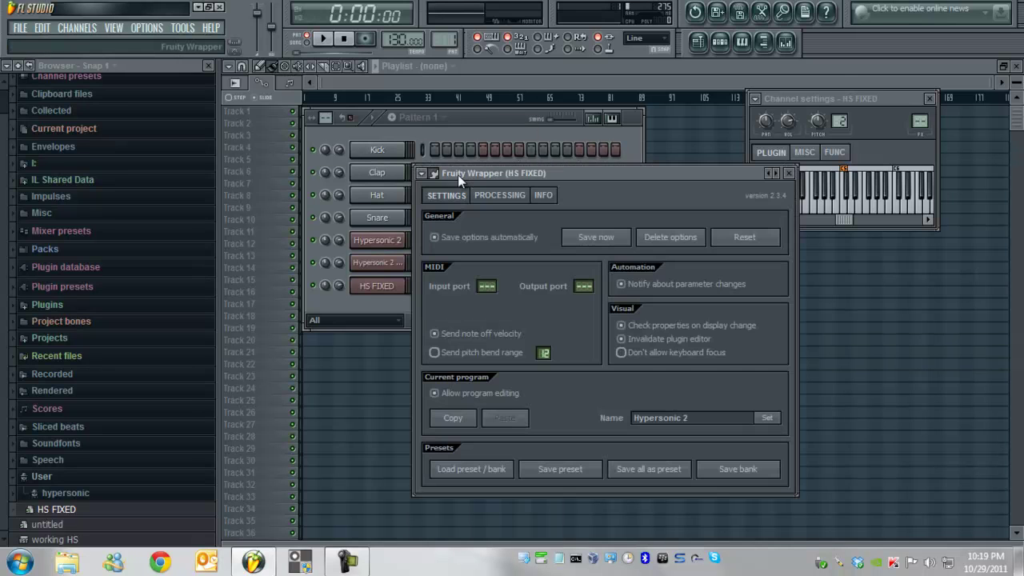
left_click(498, 200)
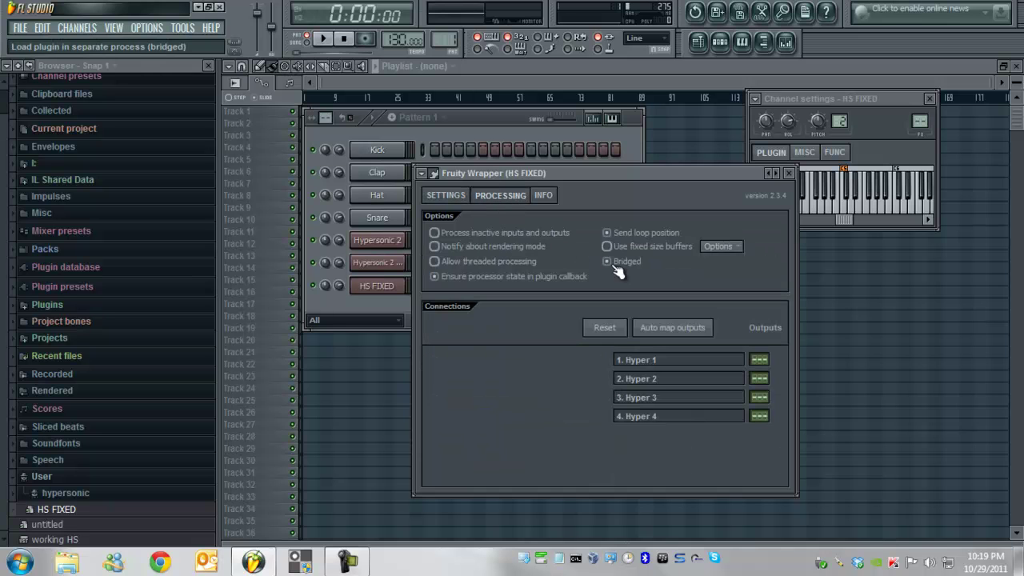
- Close the wrapper and inspect FL.exe and three ilbridge32.exe processes in Task Manager
left_click(792, 173)
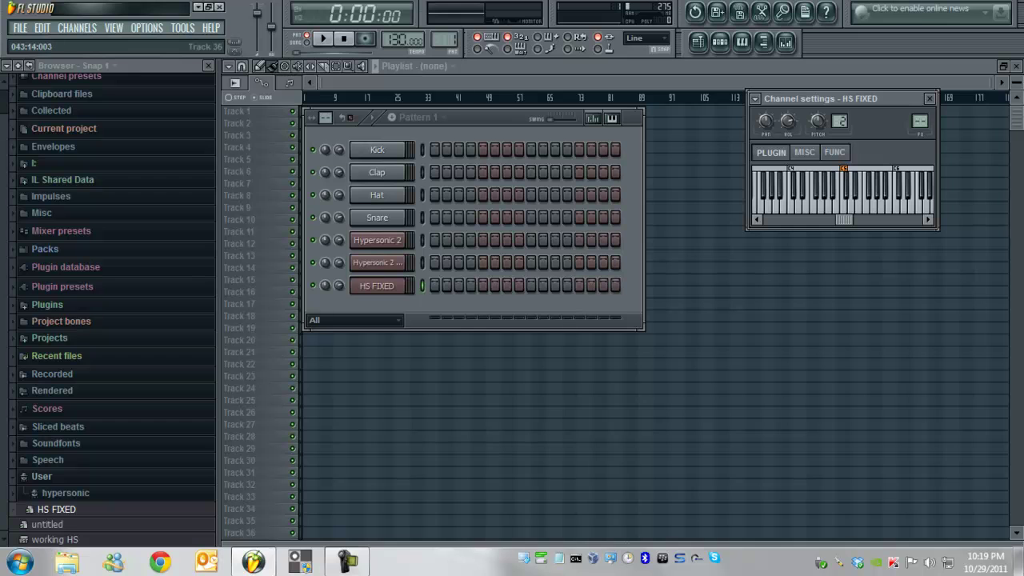
right_click(472, 560)
left_click(524, 525)
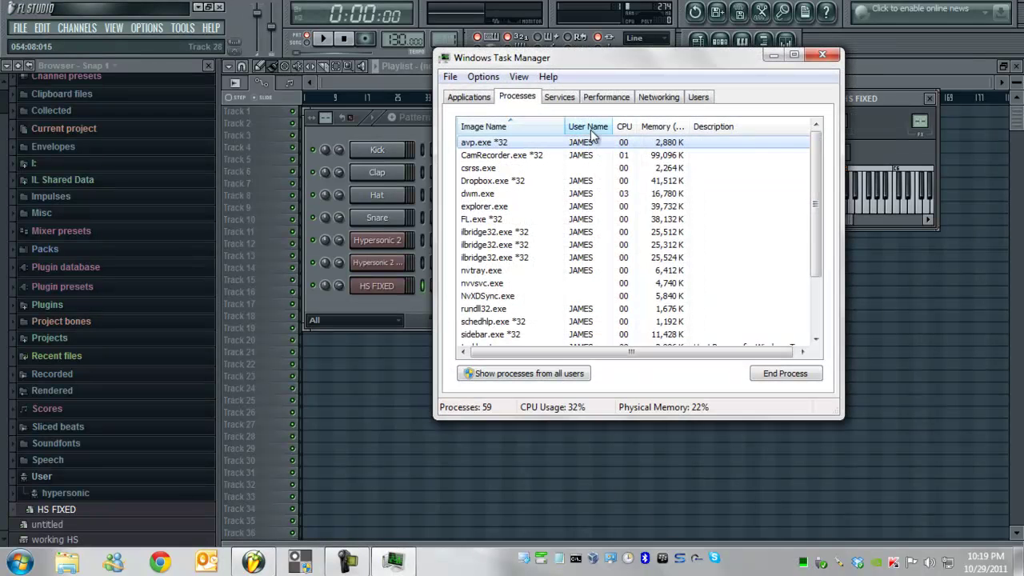
left_click(512, 232)
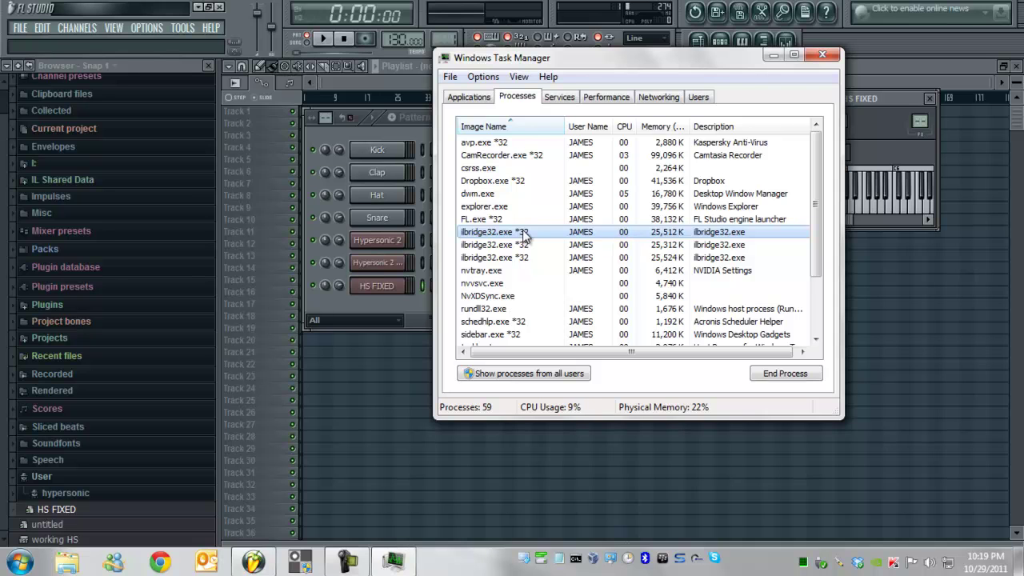
left_click(600, 219)
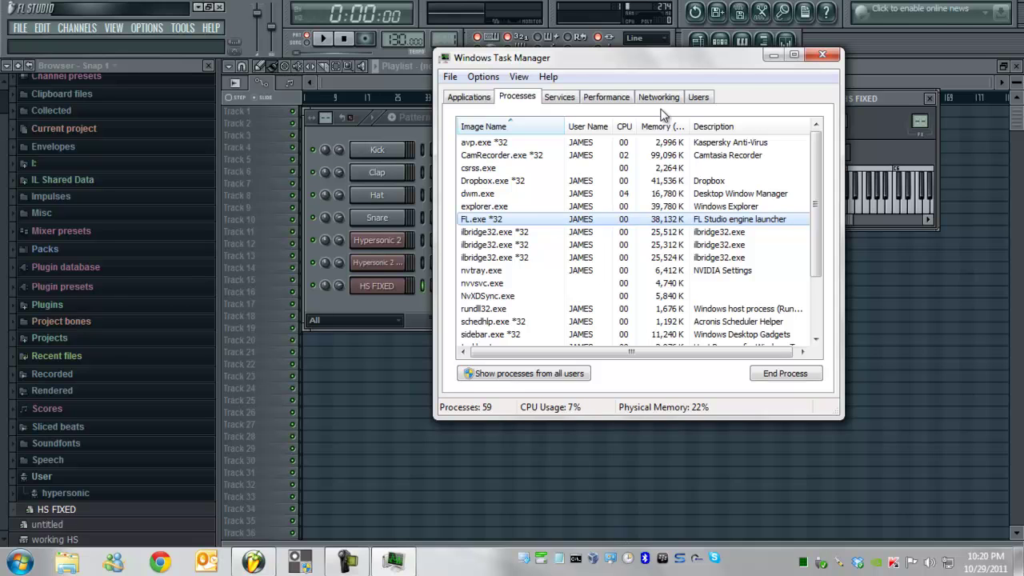
- Clone the HS FIXED channel to create HS FIXED #2 below it
left_click(818, 58)
right_click(387, 289)
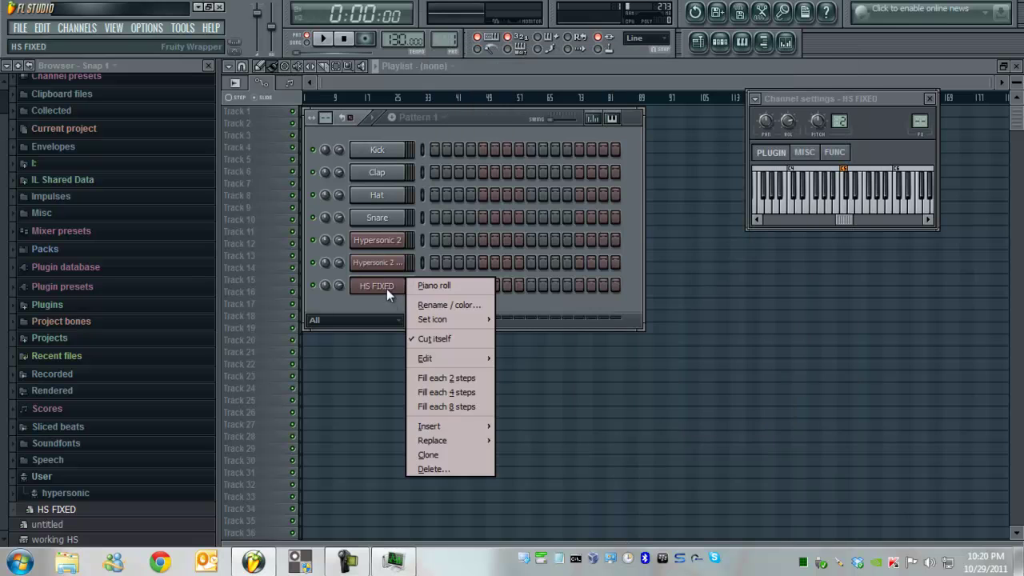
left_click(436, 456)
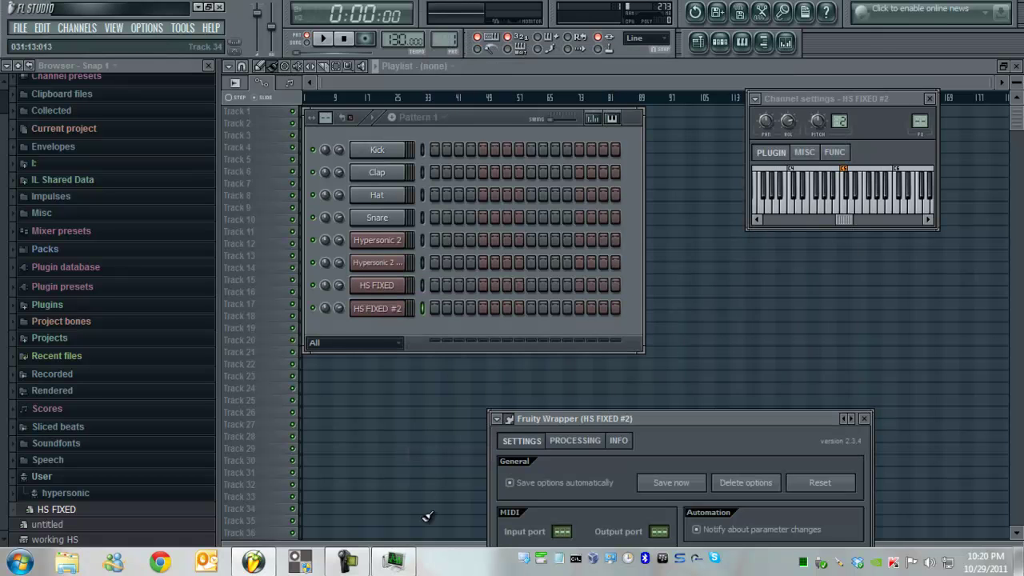
- Confirm Task Manager now lists a fourth ilbridge32 process, then close Task Manager
left_click(393, 560)
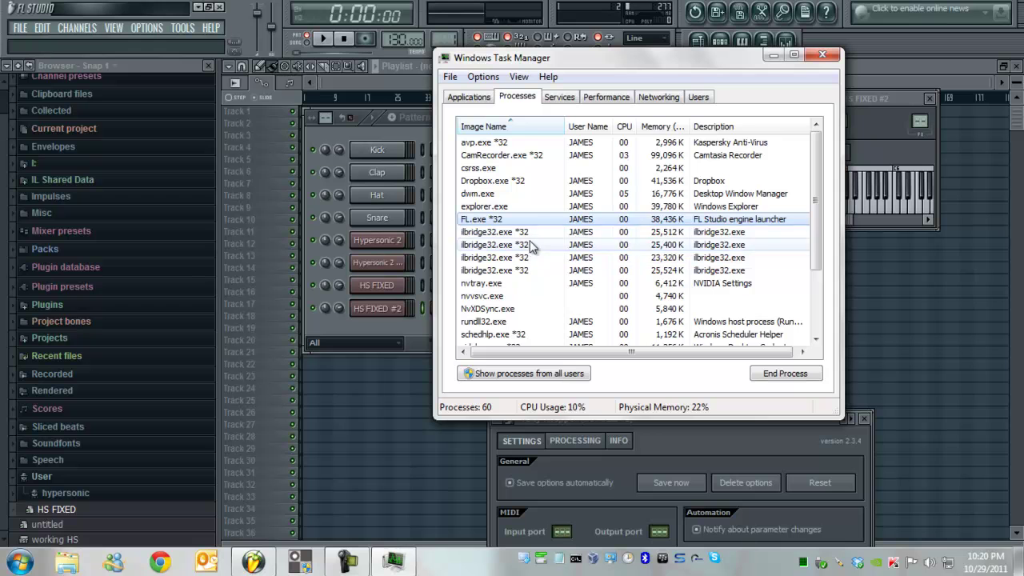
left_click(542, 270)
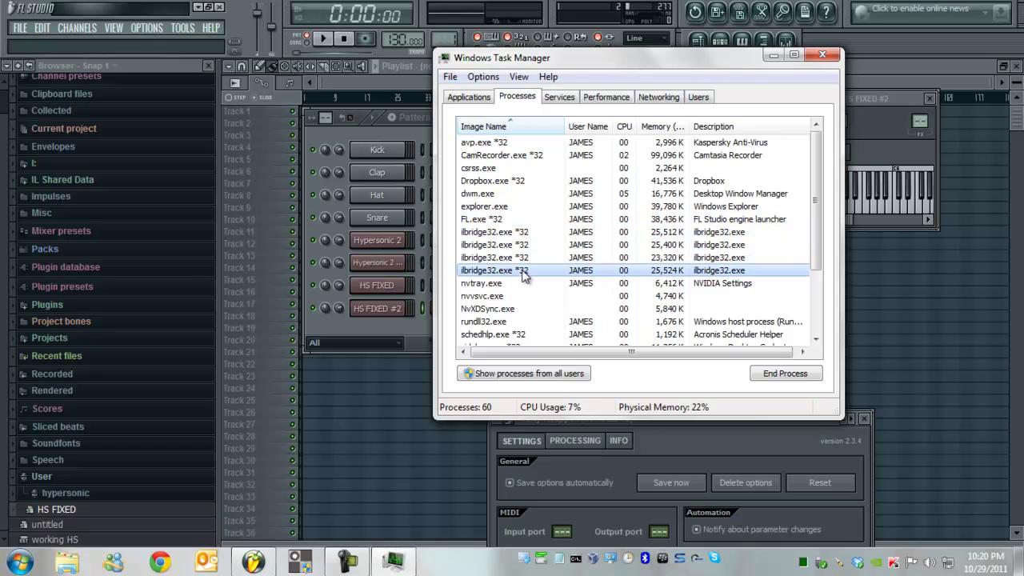
left_click(821, 54)
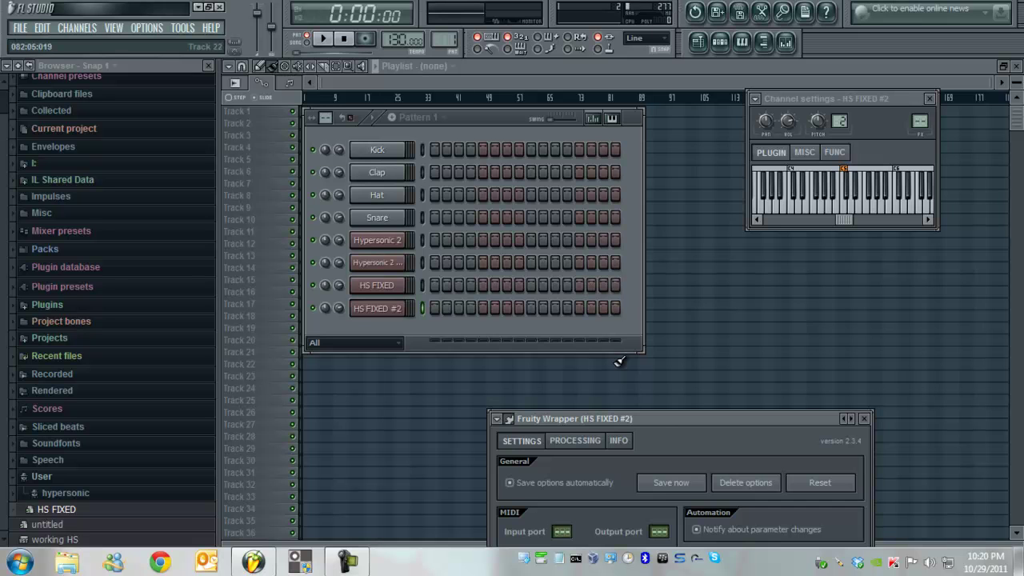
- Review the HS FIXED #2 wrapper's Processing tab showing Bridged enabled, then close the wrapper
left_click_drag(662, 419, 661, 249)
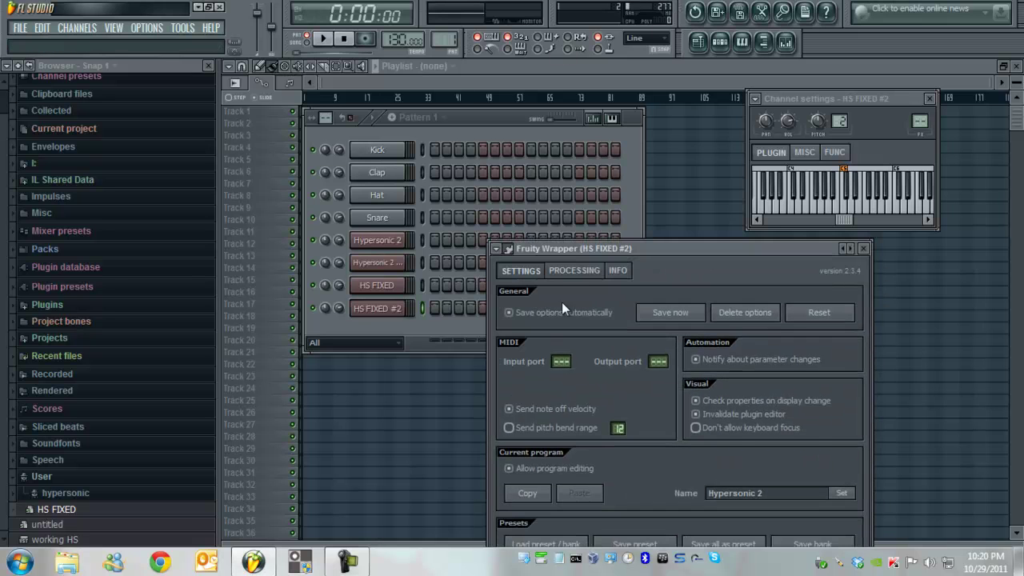
left_click(569, 272)
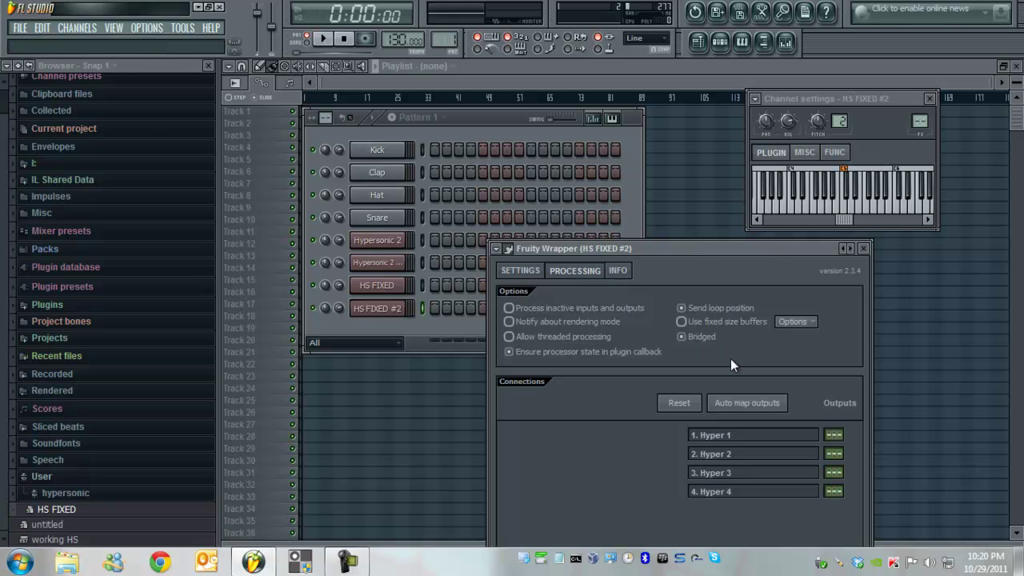
left_click(862, 249)
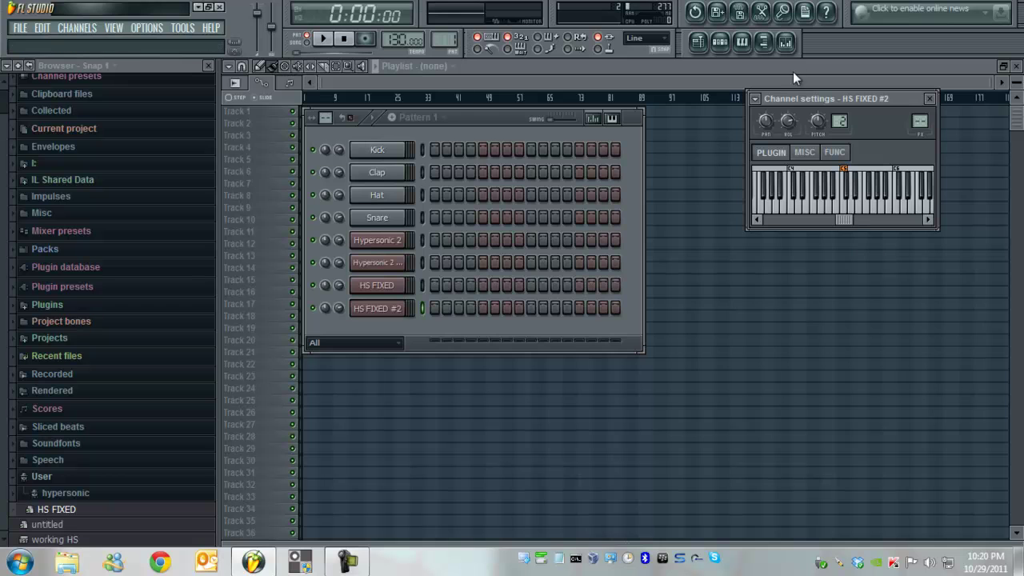
- Add Fruity Reeverb to a Master mixer slot, review its wrapper Settings and Processing, then close the mixer
left_click(786, 41)
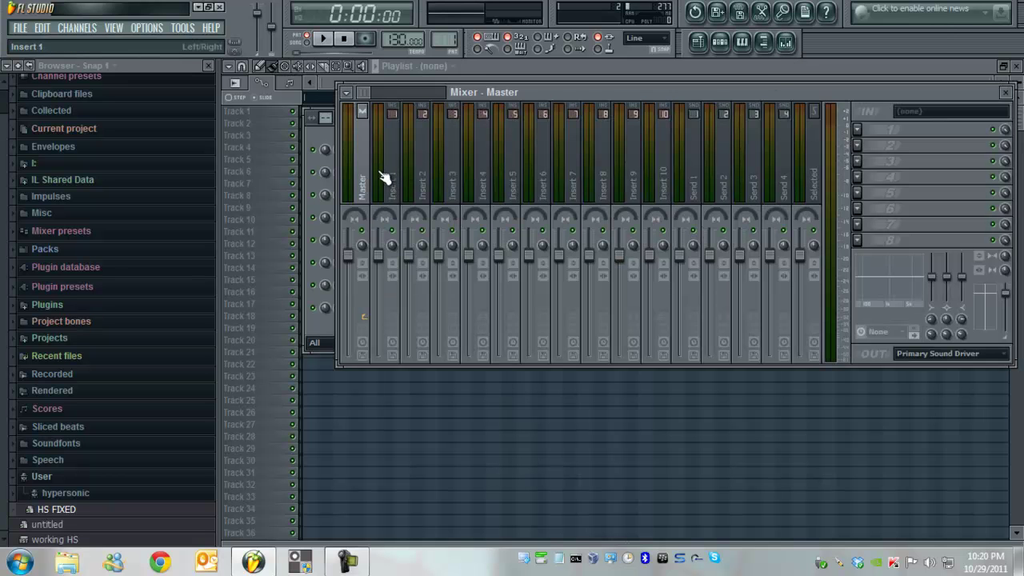
left_click(857, 240)
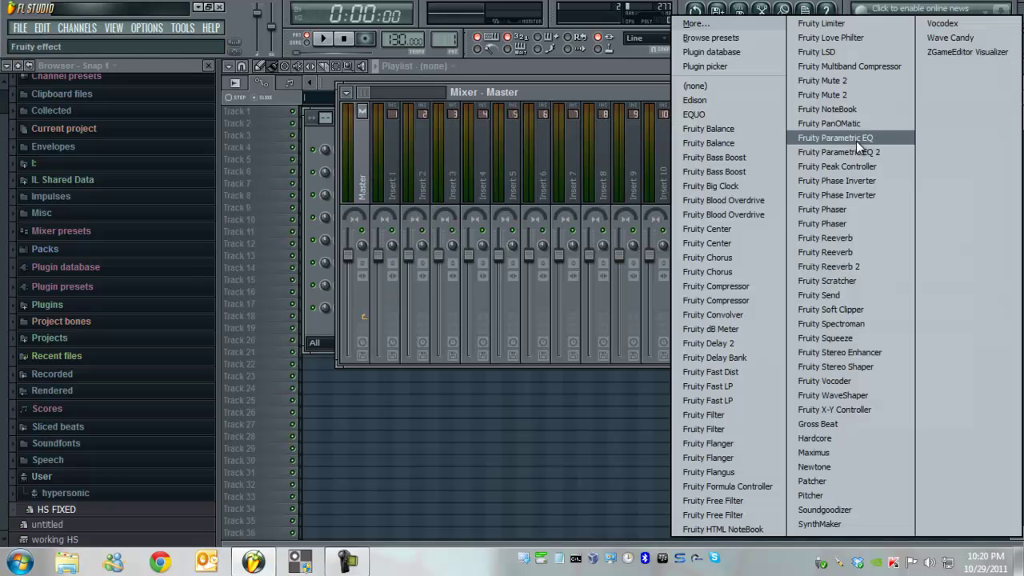
left_click(868, 230)
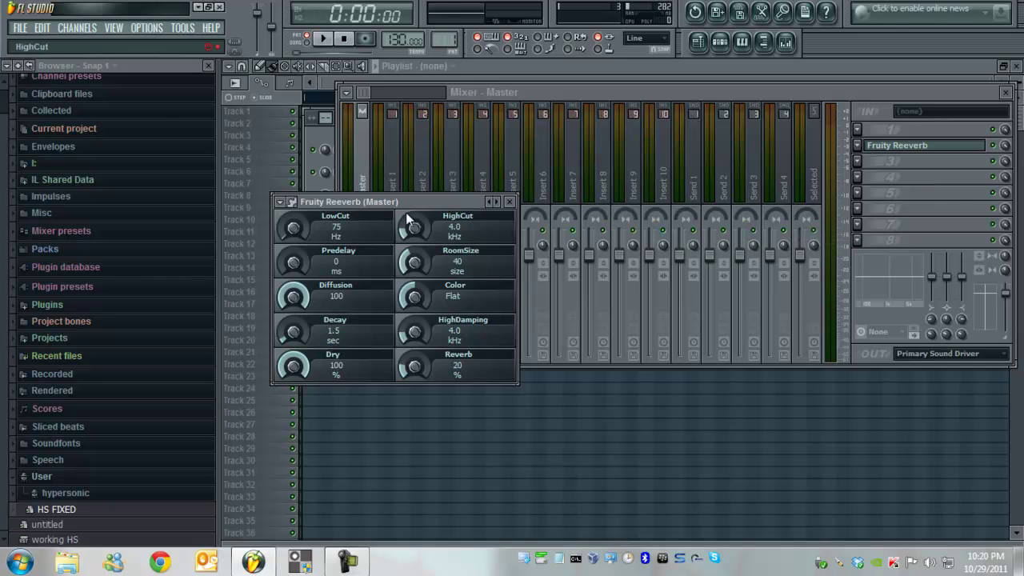
left_click(292, 202)
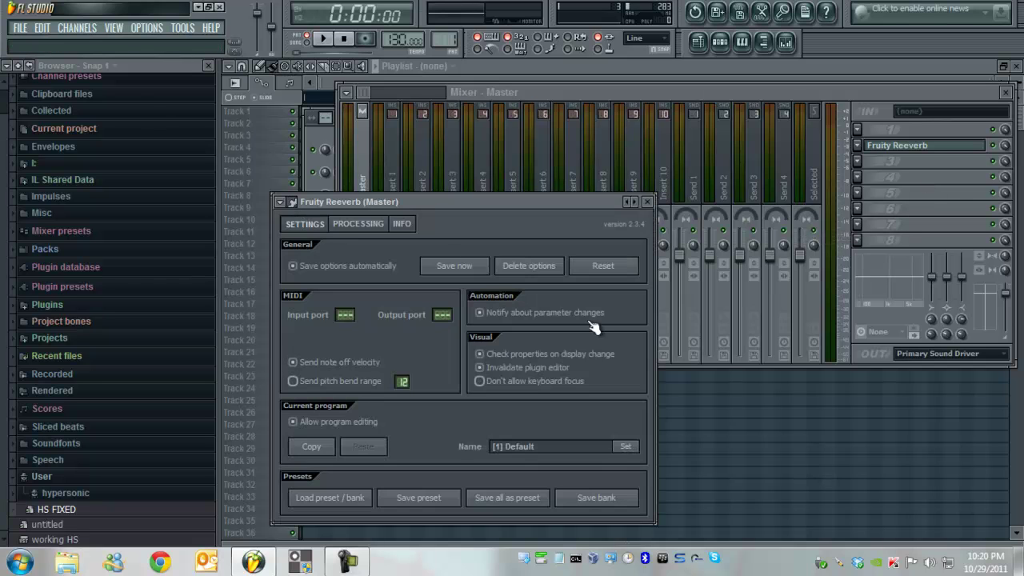
left_click(360, 224)
left_click(647, 202)
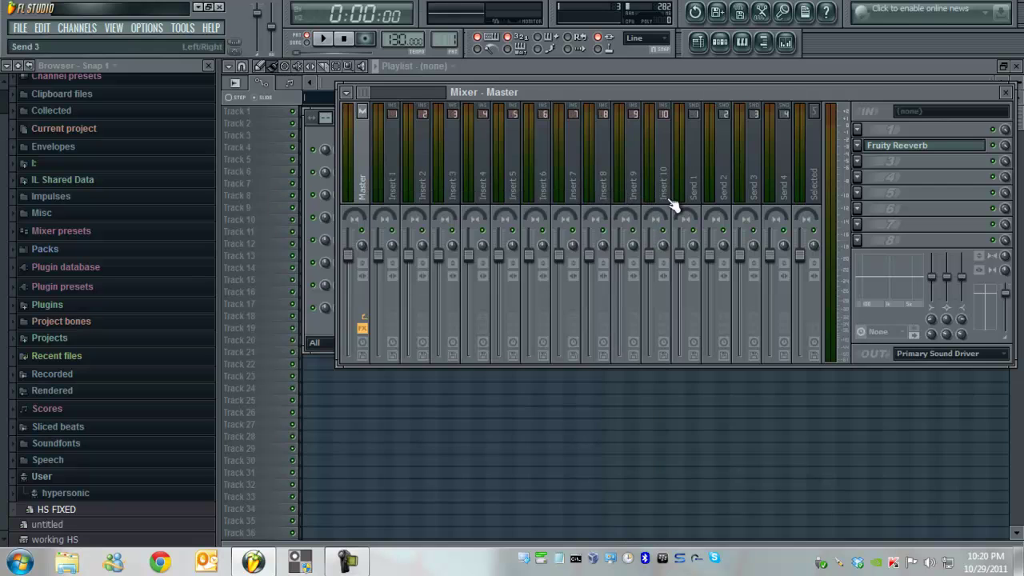
left_click(1006, 93)
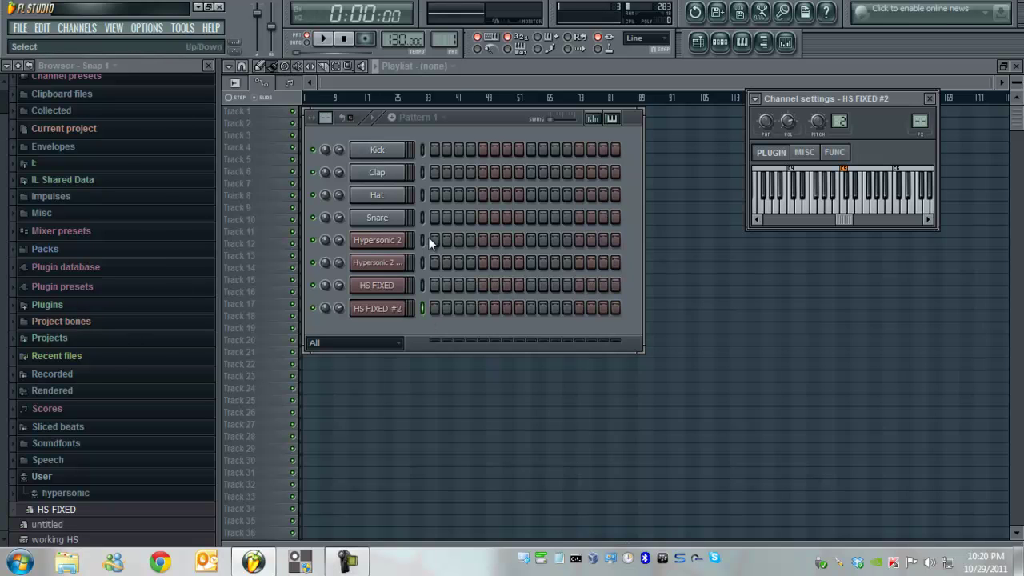
- Reopen the recent project 3 Price Is Right.flp without saving untitled.flp
left_click(71, 478)
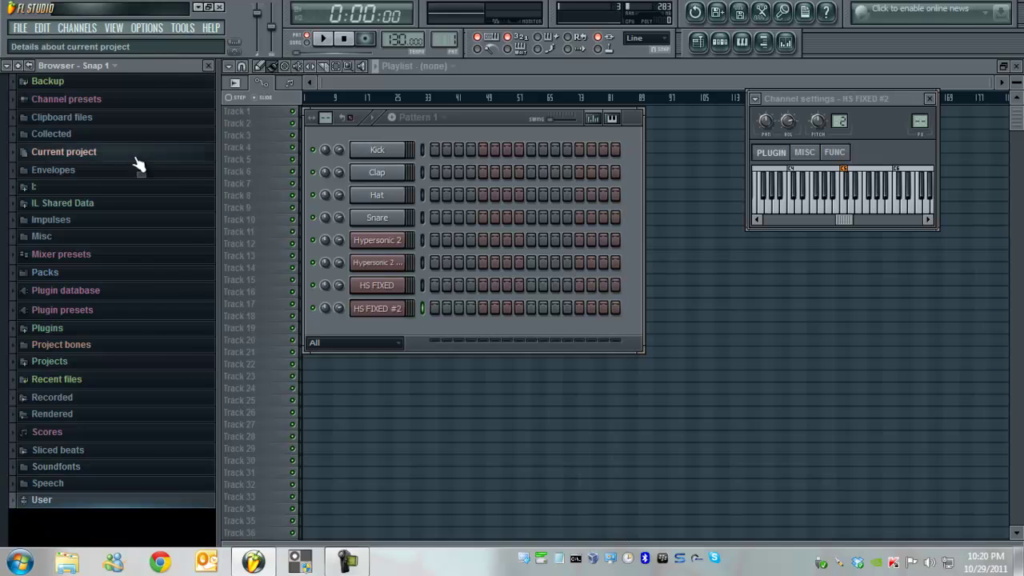
left_click(21, 29)
left_click(74, 181)
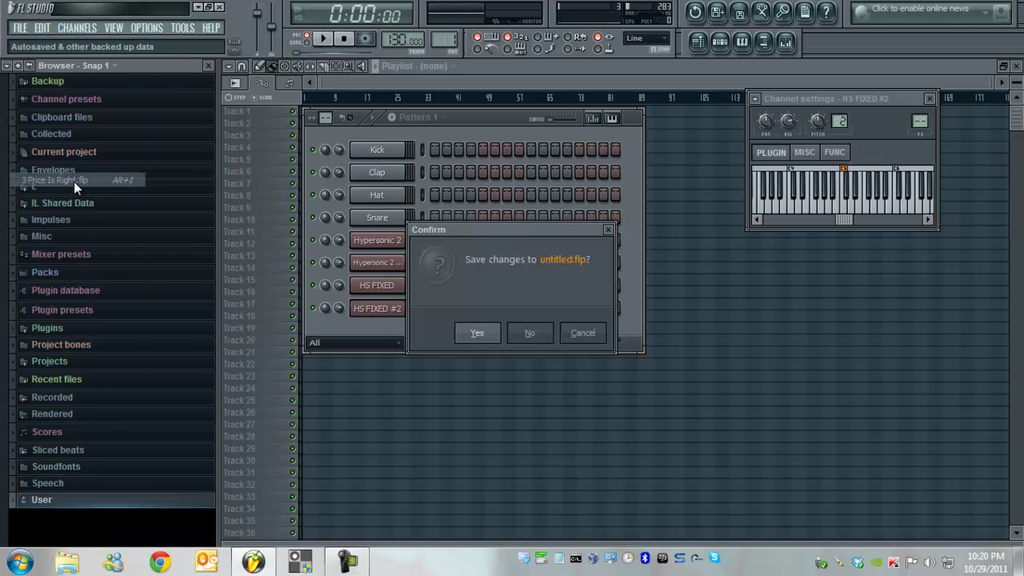
left_click(530, 333)
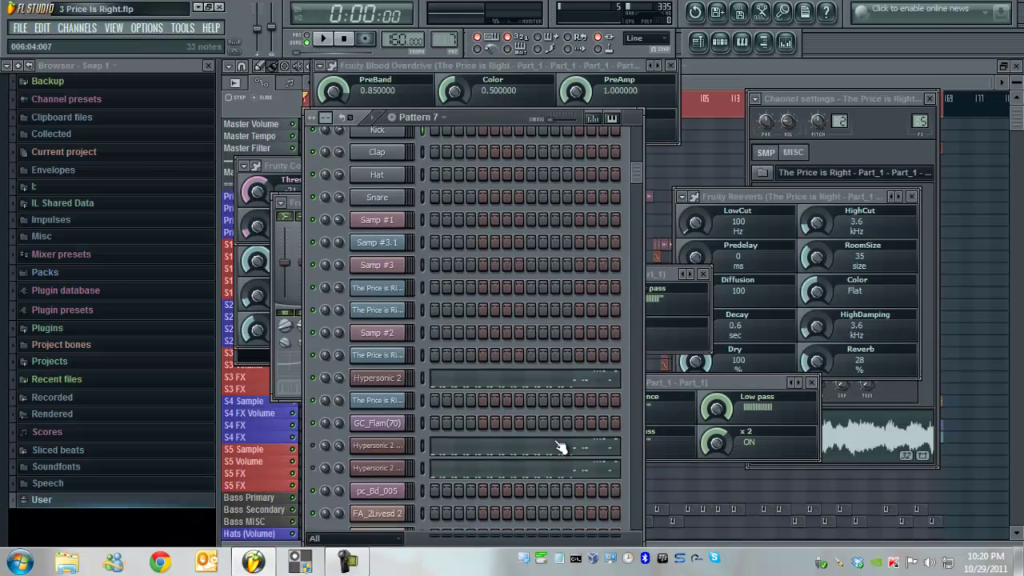
- Expand the browser's User folder and drag the HS FIXED preset toward the channel list
scroll(556, 442, "down", 2)
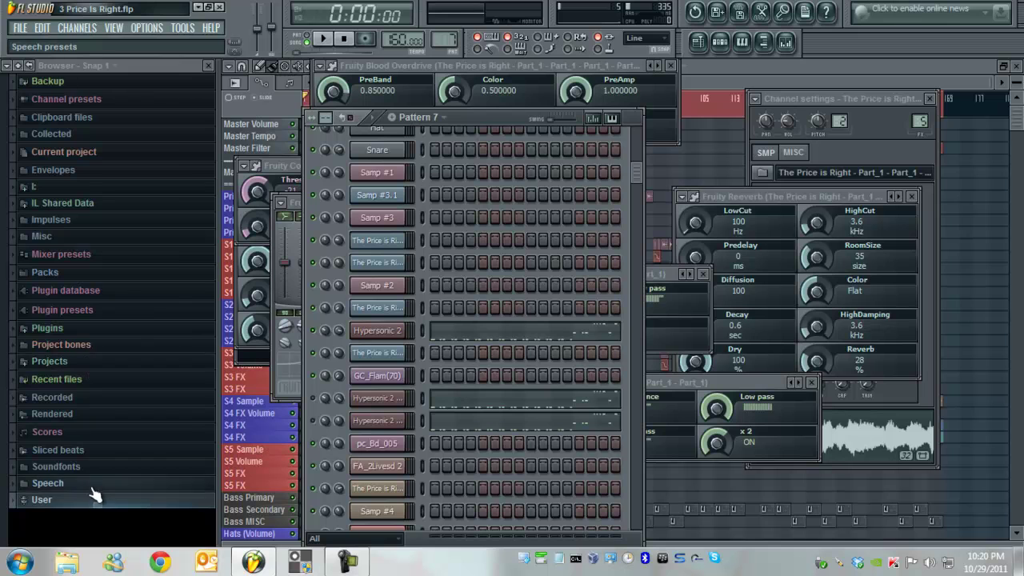
left_click(93, 496)
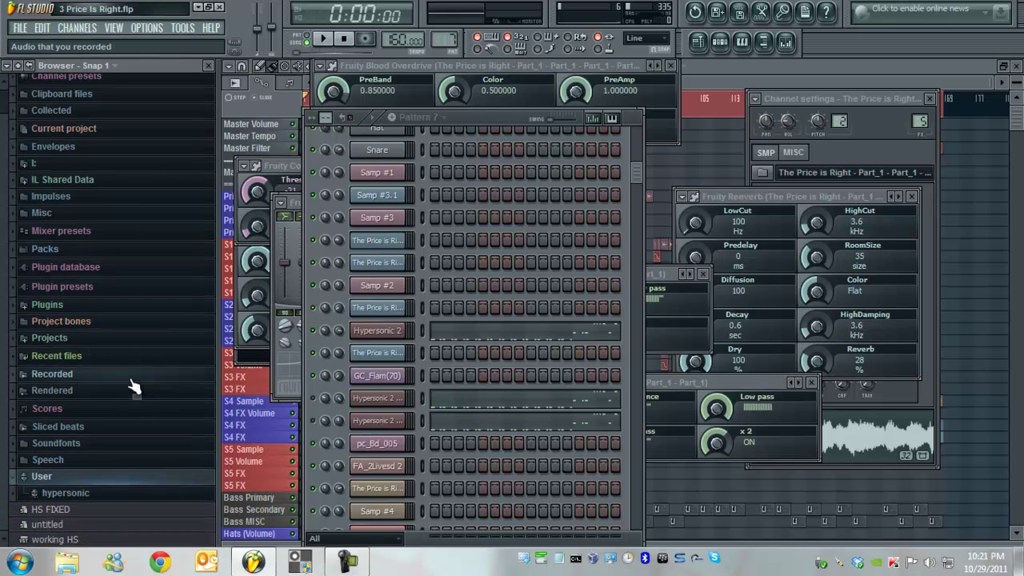
left_click_drag(52, 509, 513, 490)
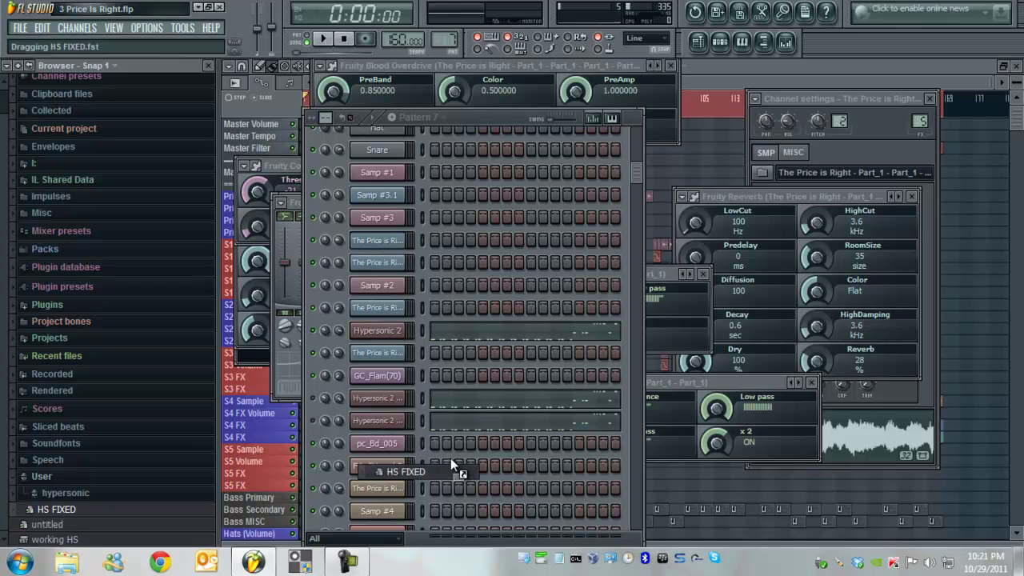
- Drop HS FIXED into Pattern 7 above pc_Bd_005, then close, reopen and close its wrapper
left_click_drag(450, 458, 450, 458)
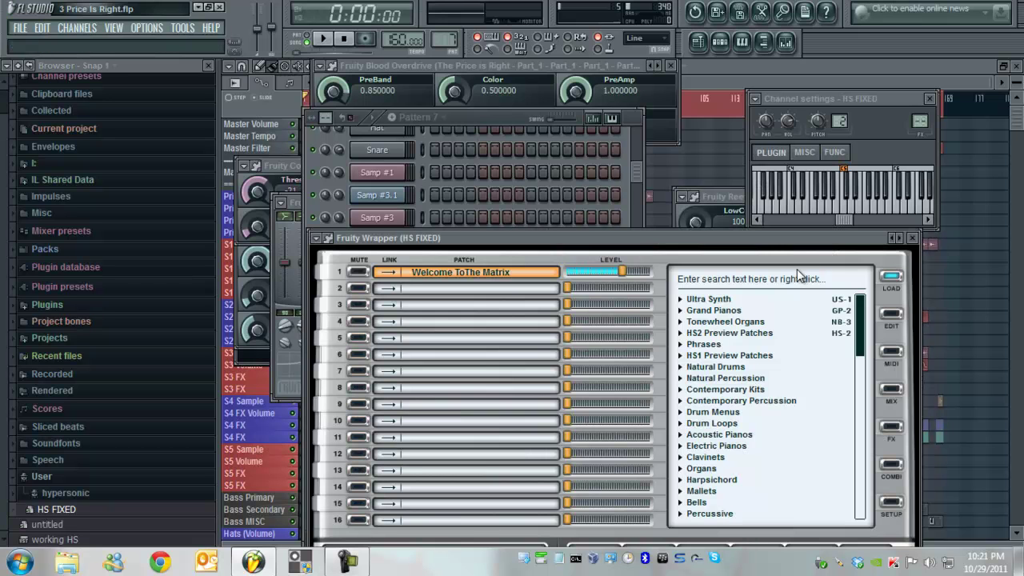
left_click(912, 239)
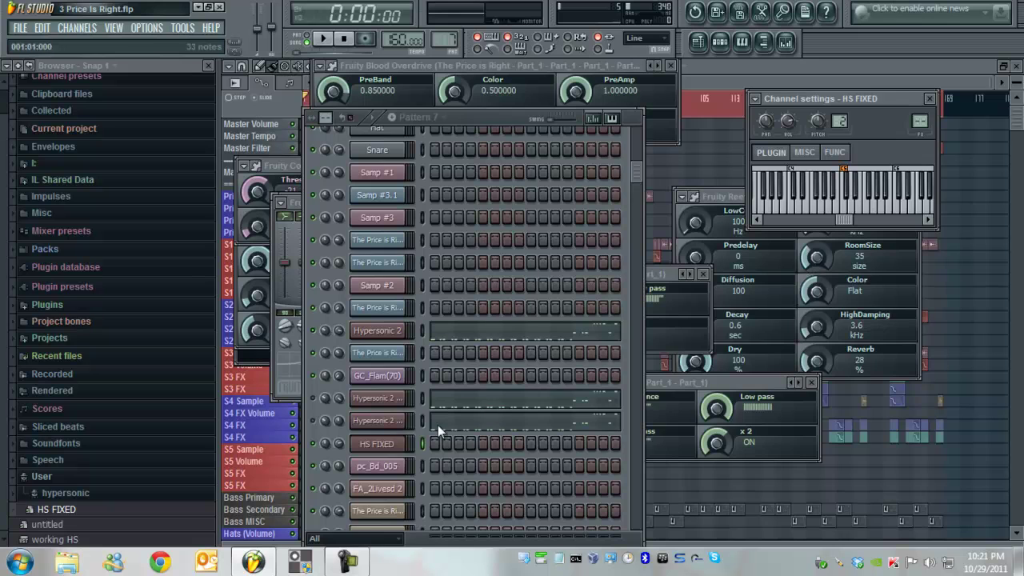
left_click(390, 446)
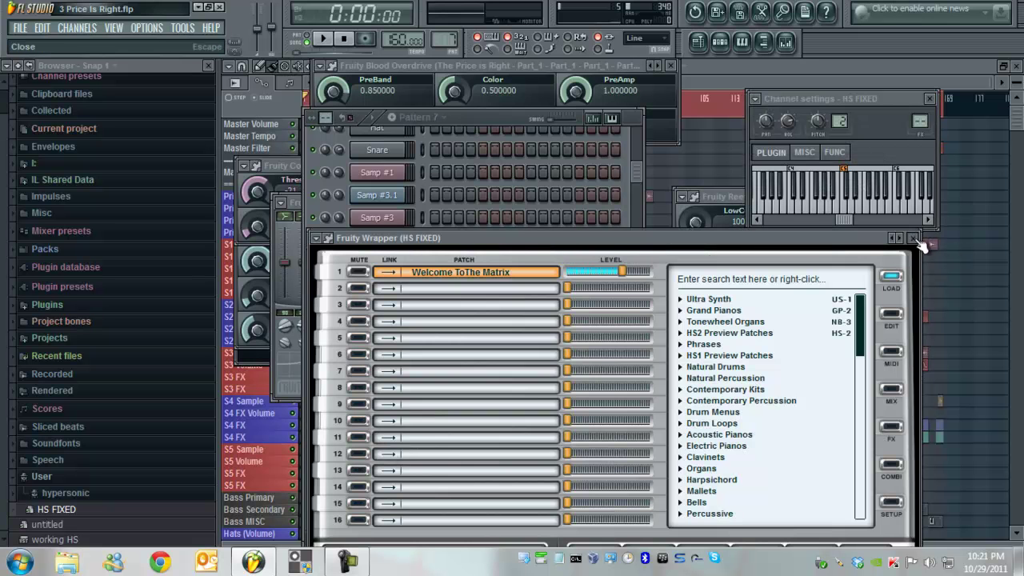
left_click(913, 238)
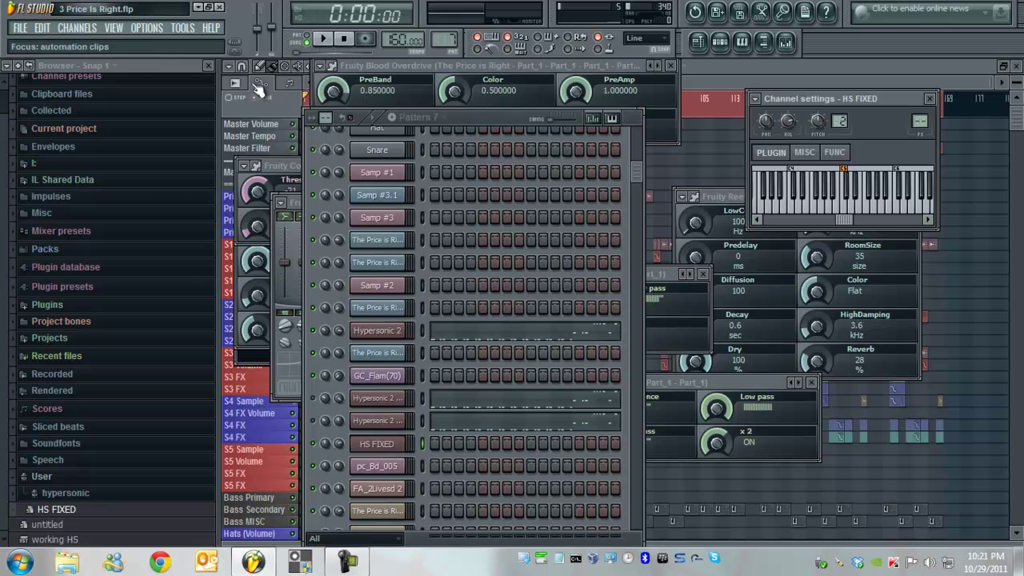
- Start a new project, discarding changes to 3 Price Is Right.flp
left_click(20, 29)
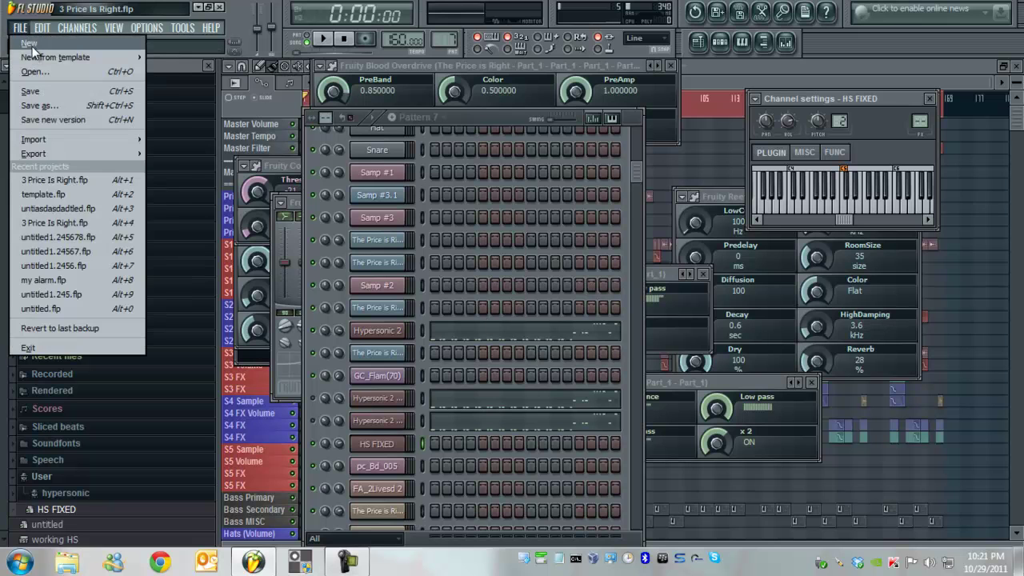
left_click(32, 44)
left_click(548, 333)
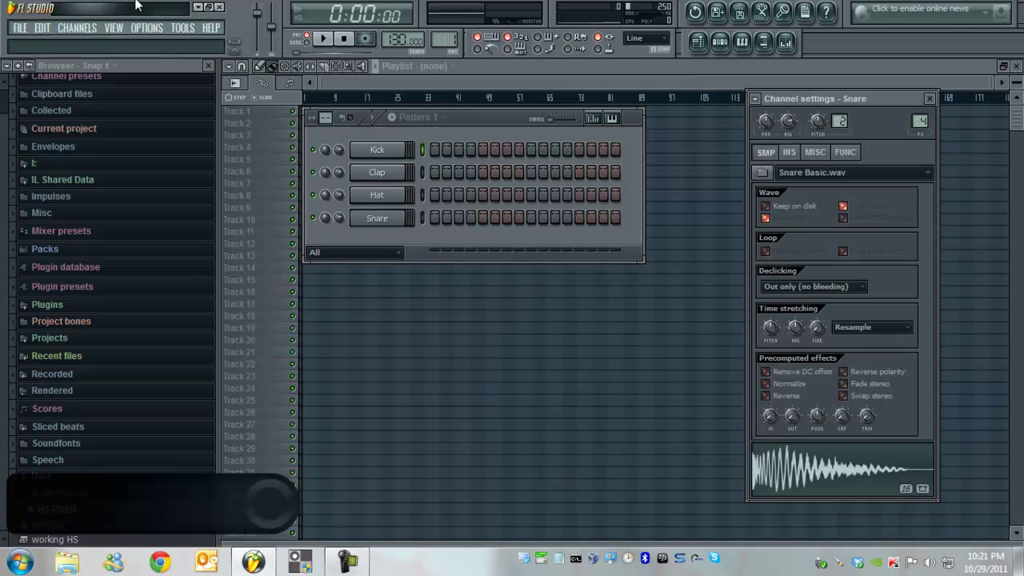
- Add a Hypersonic 2 channel via Channels > Add one > More..., then close its wrapper
left_click(76, 28)
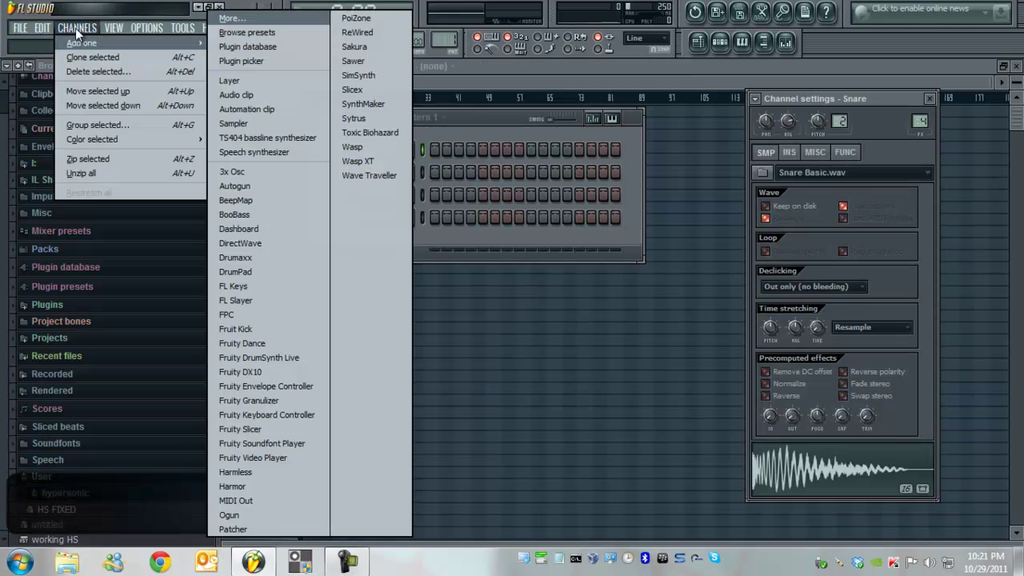
left_click(259, 21)
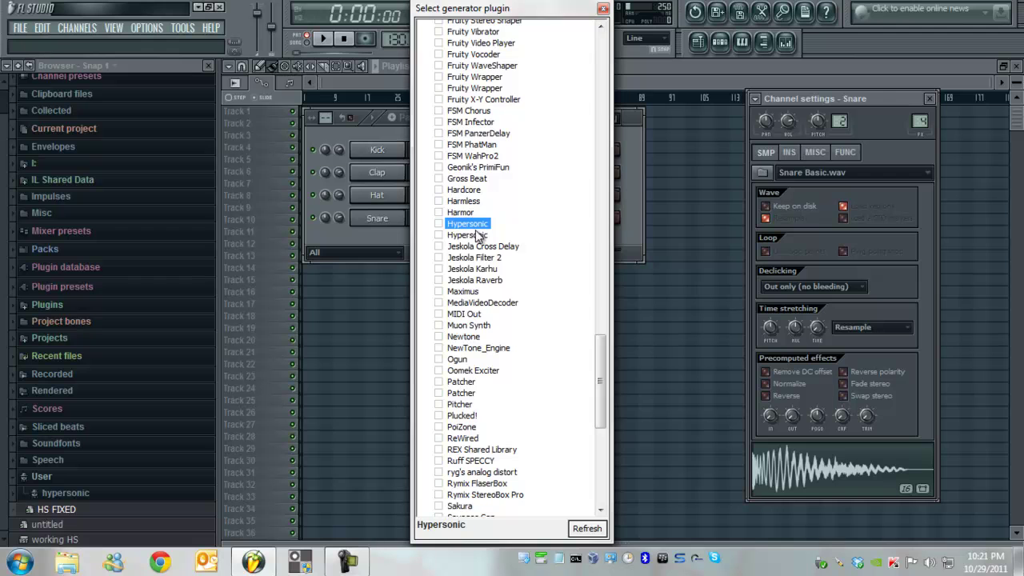
double_click(475, 225)
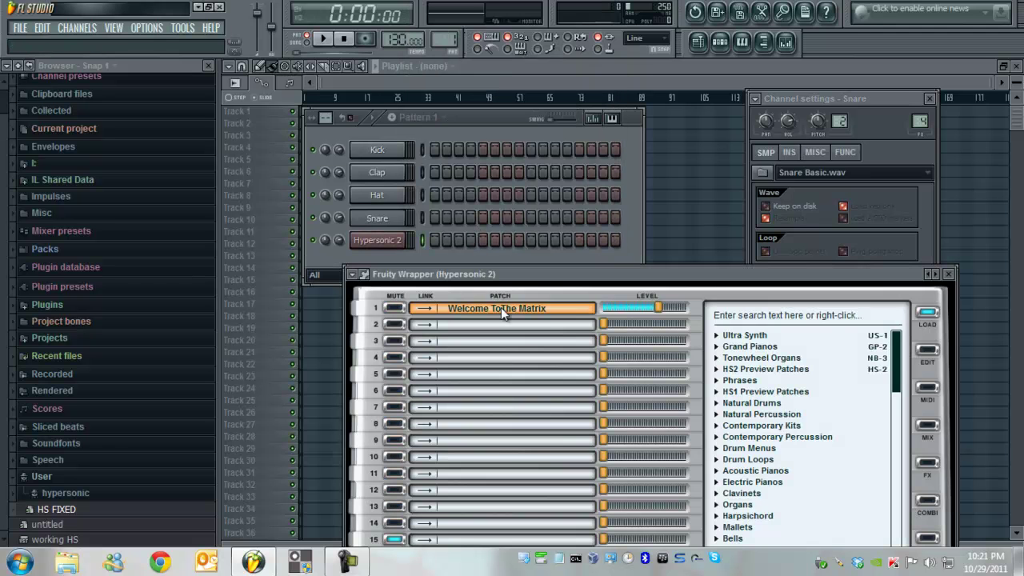
left_click(948, 273)
- Dismiss the Hypersonic 2 settings error and close the generator plugin list without choosing one
left_click(75, 28)
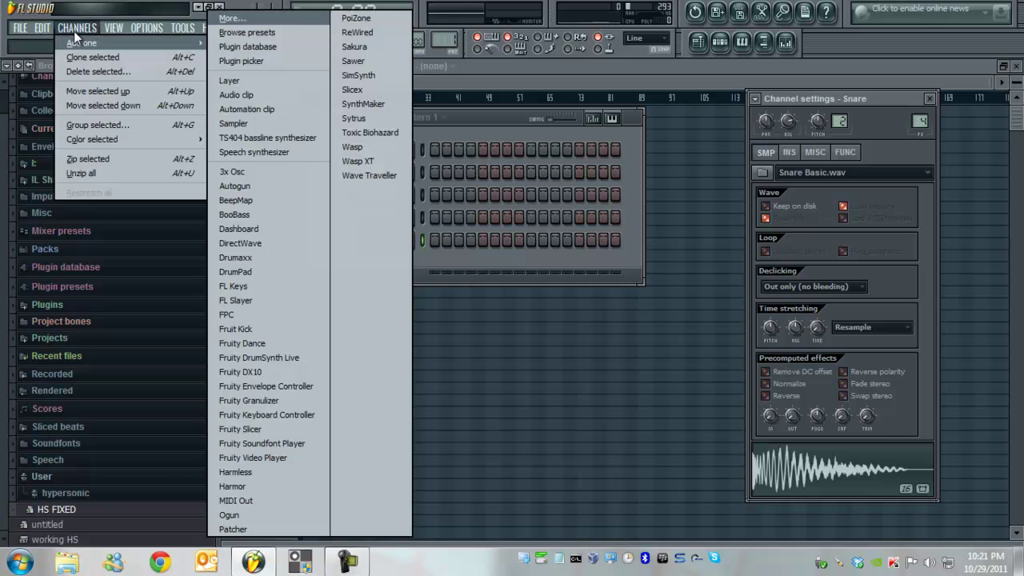
left_click(232, 17)
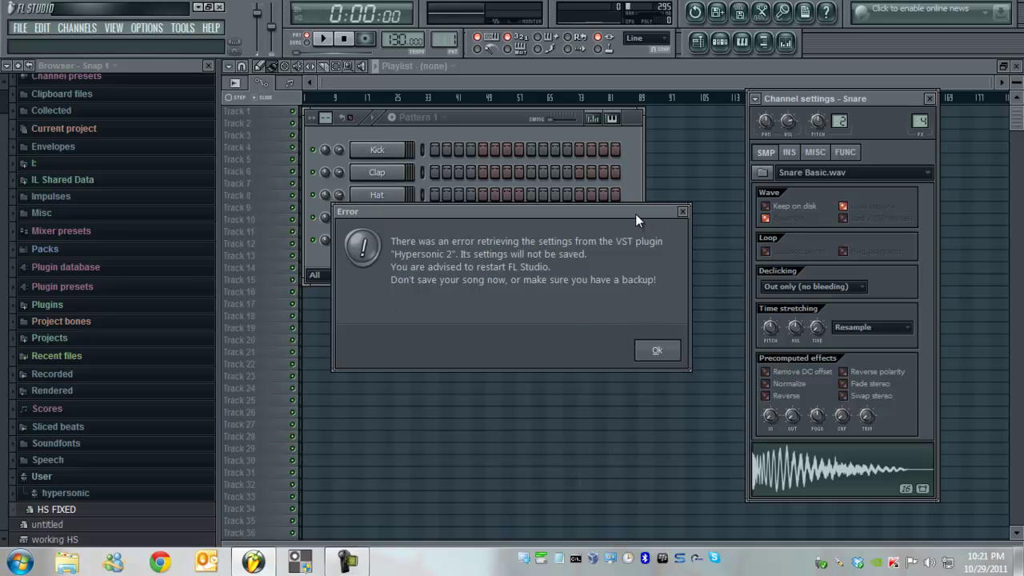
left_click_drag(636, 214, 859, 170)
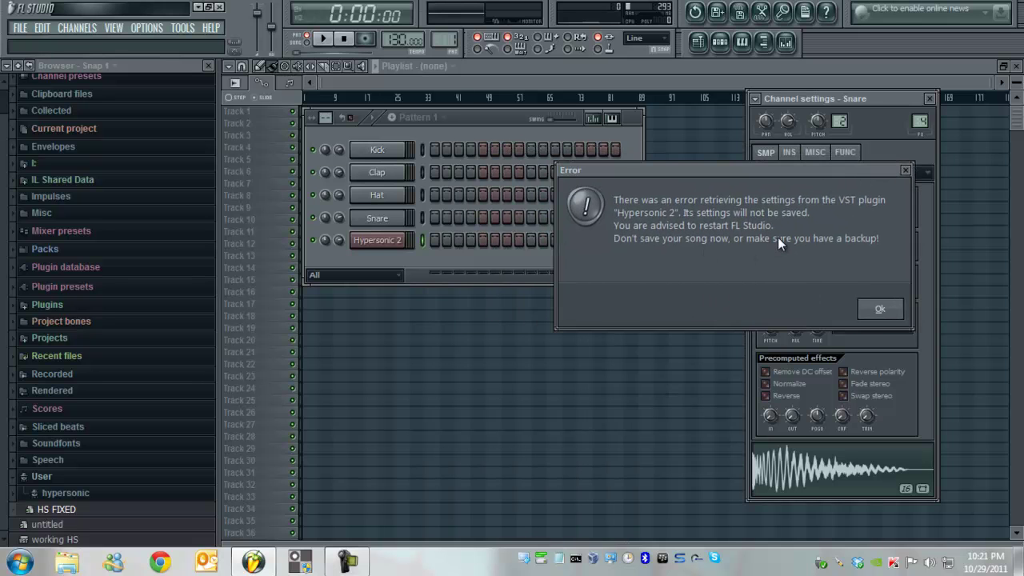
left_click(894, 317)
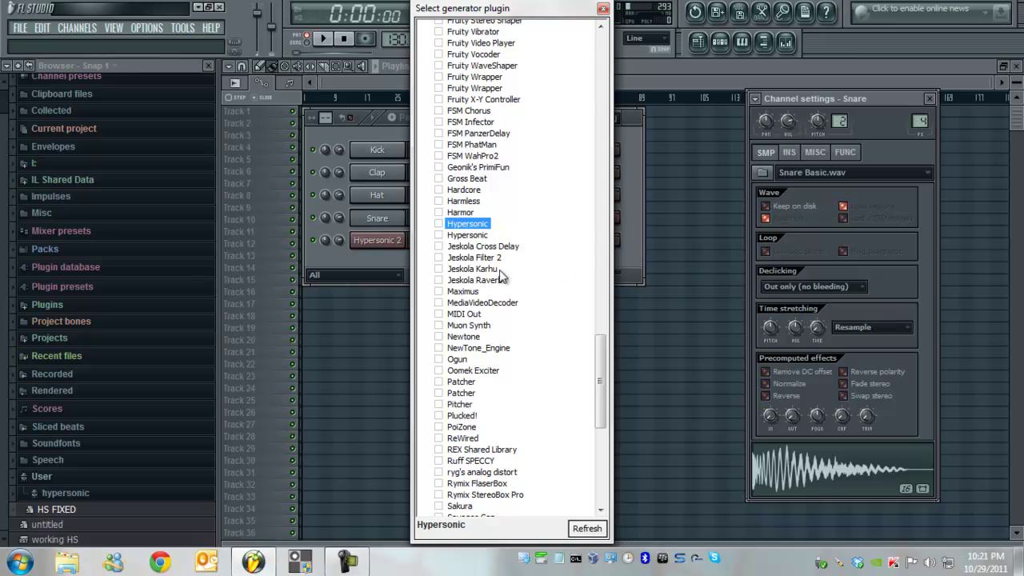
left_click(603, 8)
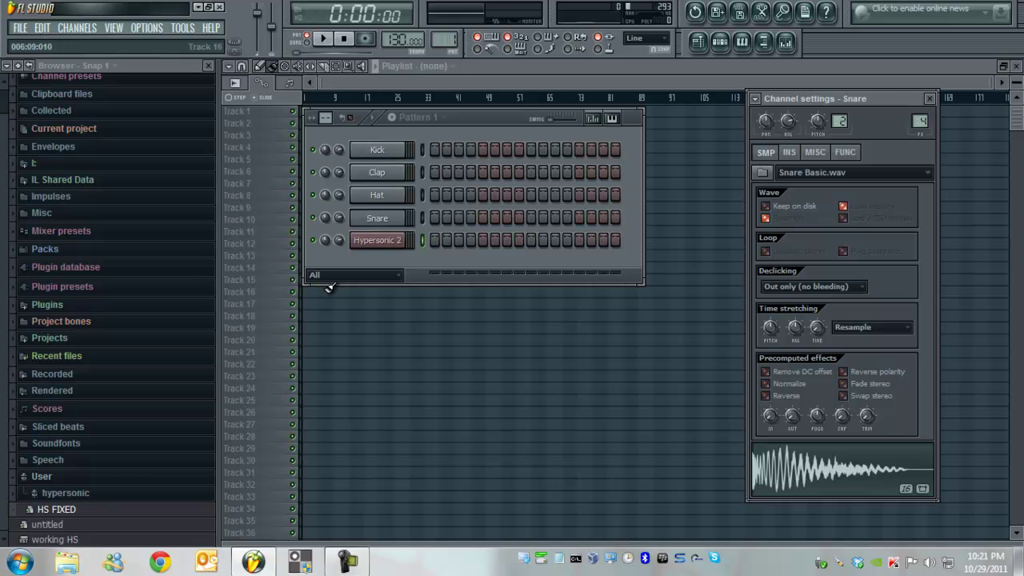
- Review the Hypersonic 2 wrapper's Settings and Processing views, then close FL Studio
left_click(380, 244)
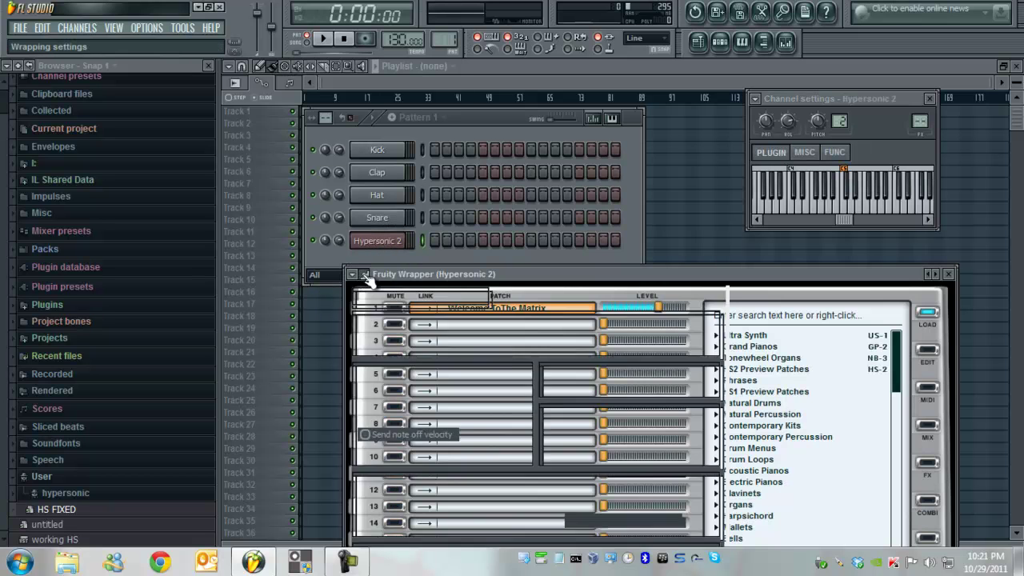
left_click(365, 274)
left_click(436, 297)
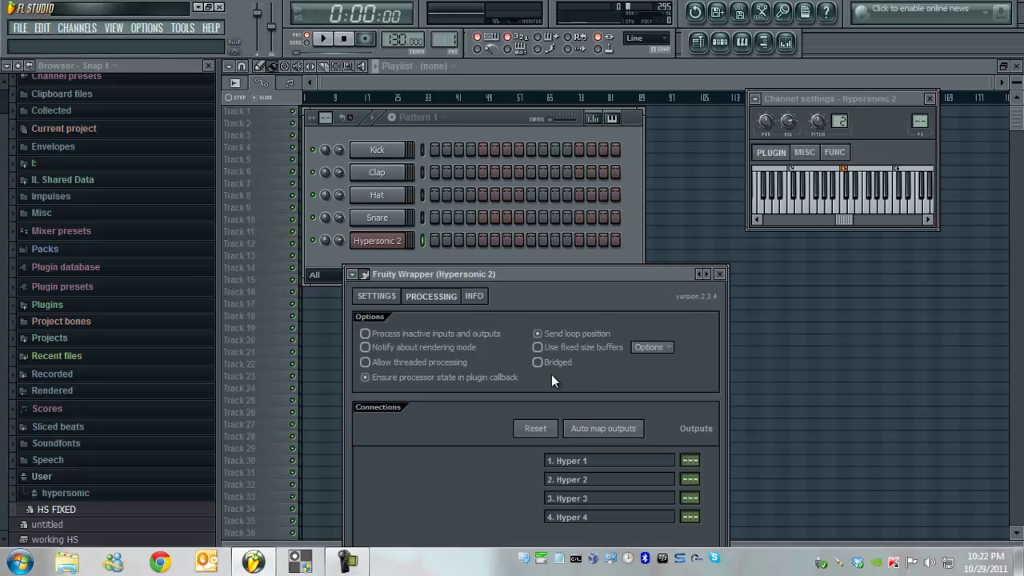
left_click(220, 7)
- Discard the unsaved project, relaunch FL Studio and show the step sequencer
left_click(531, 334)
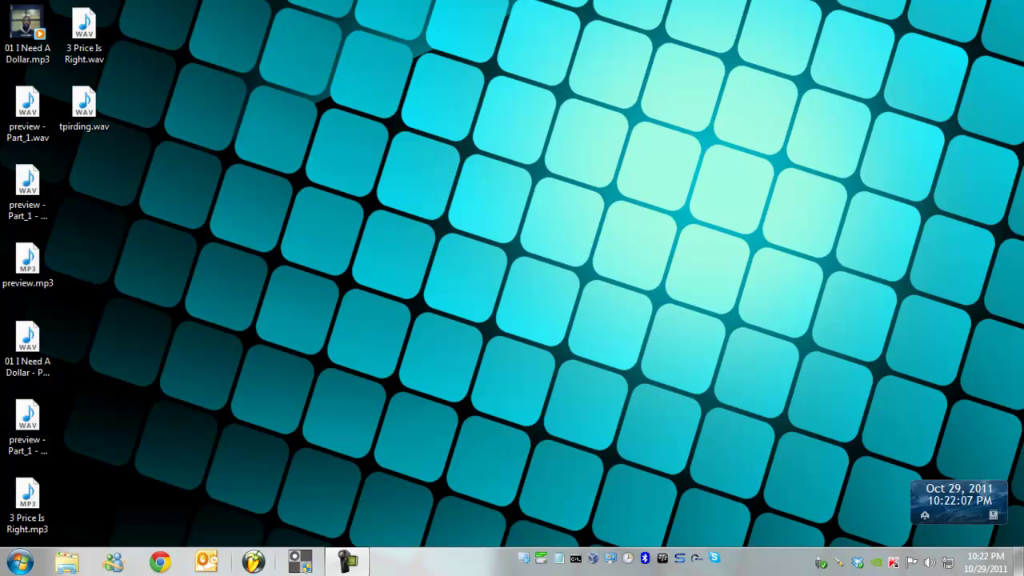
left_click(254, 562)
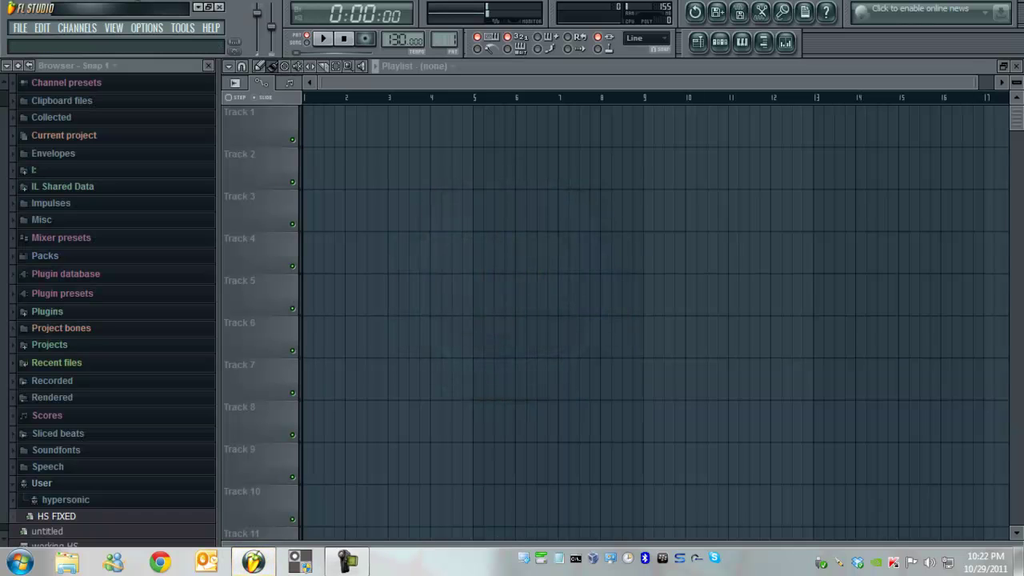
left_click(720, 48)
- Load Fruity Wrapper from Channels > Add one > More..., which crashes the engine launcher
left_click(84, 29)
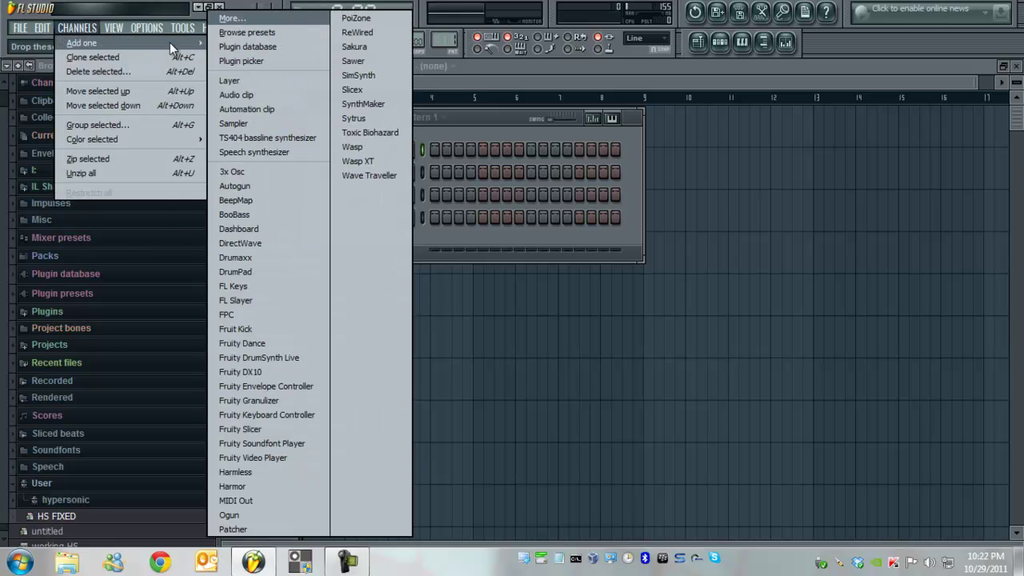
left_click(231, 18)
scroll(490, 402, "down", 5)
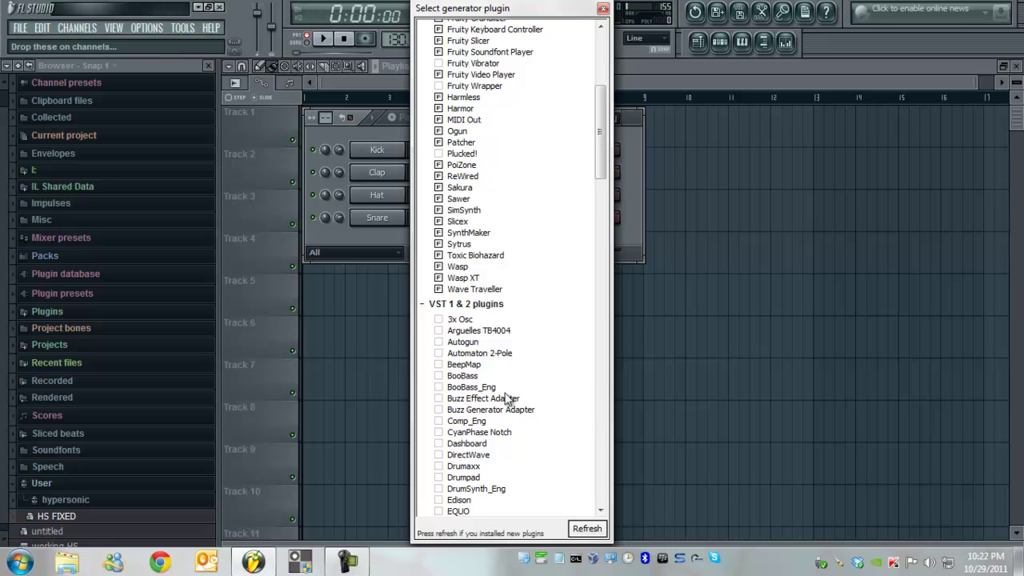
scroll(507, 398, "down", 8)
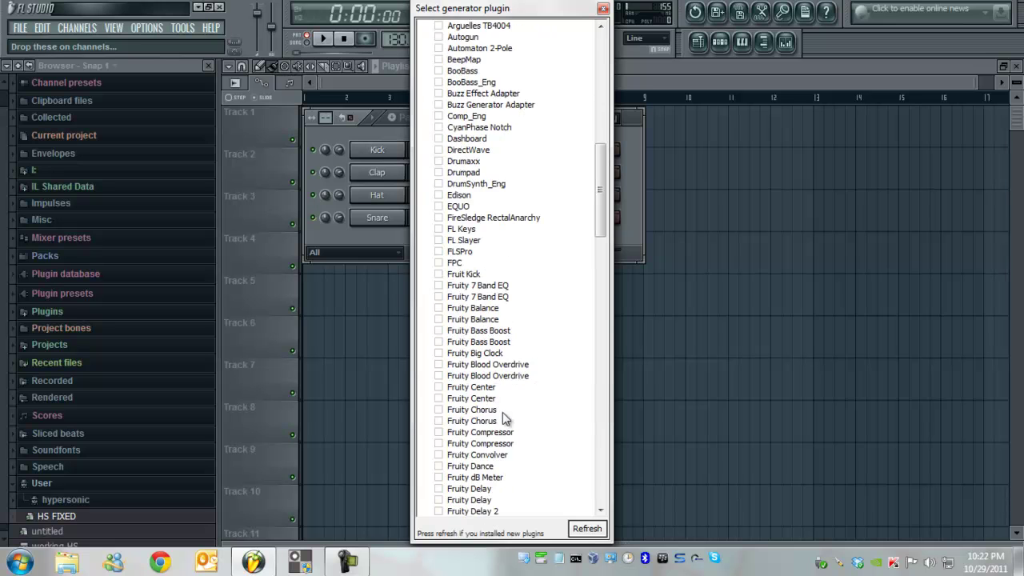
scroll(558, 316, "down", 6)
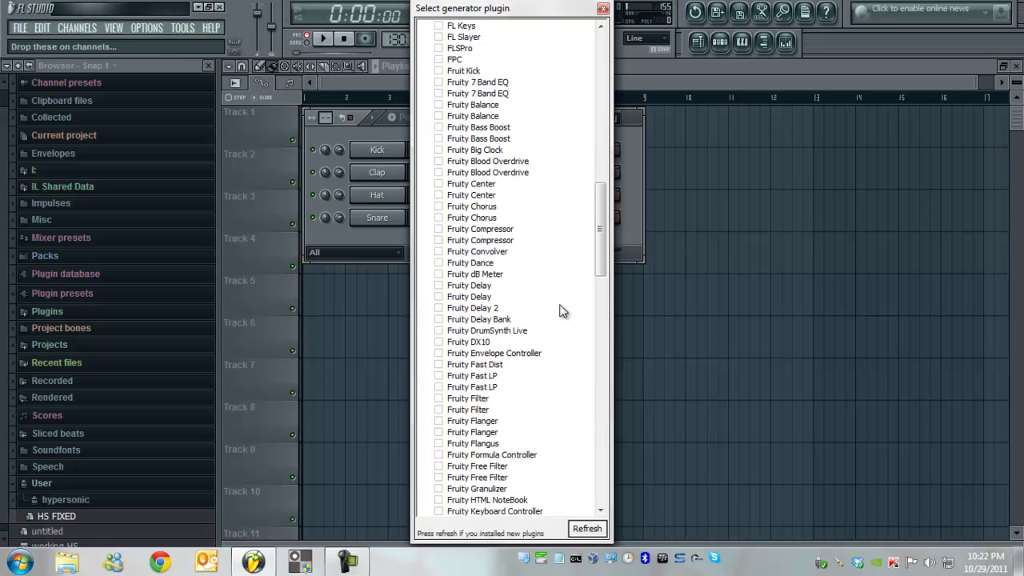
scroll(562, 316, "down", 12)
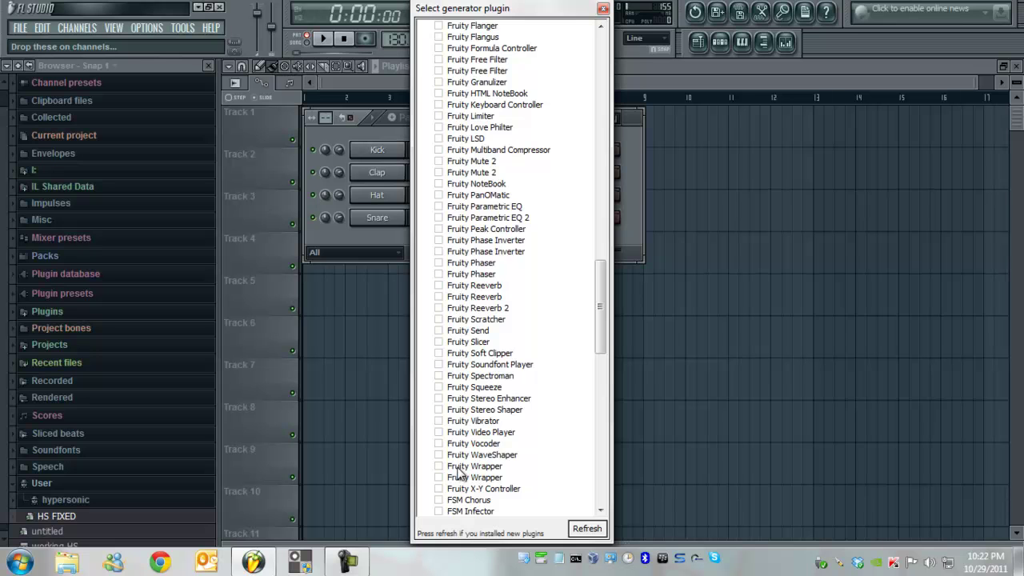
double_click(458, 474)
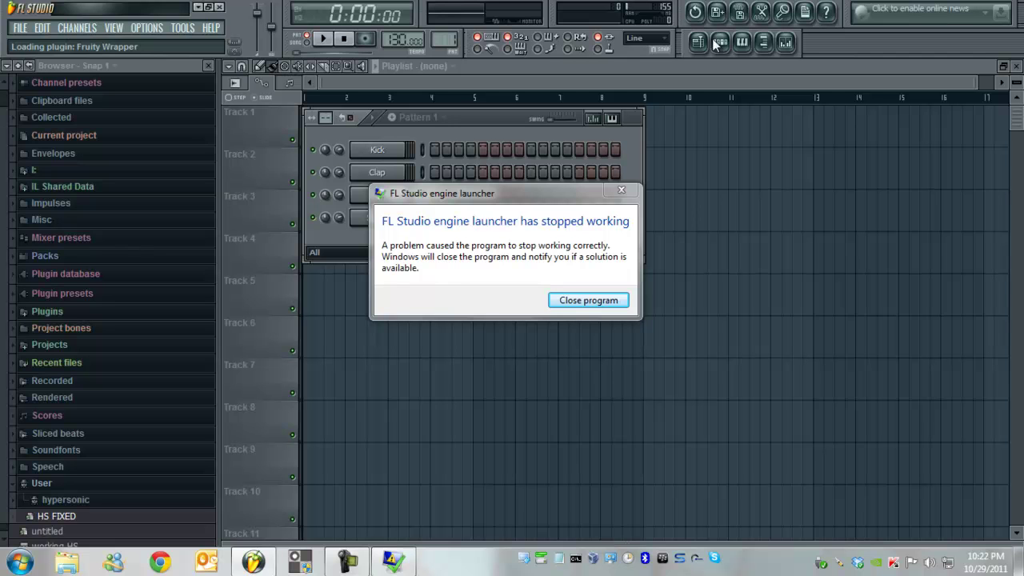
- Close the crashed program, relaunch FL Studio and show the Pattern 1 step sequencer
left_click(622, 191)
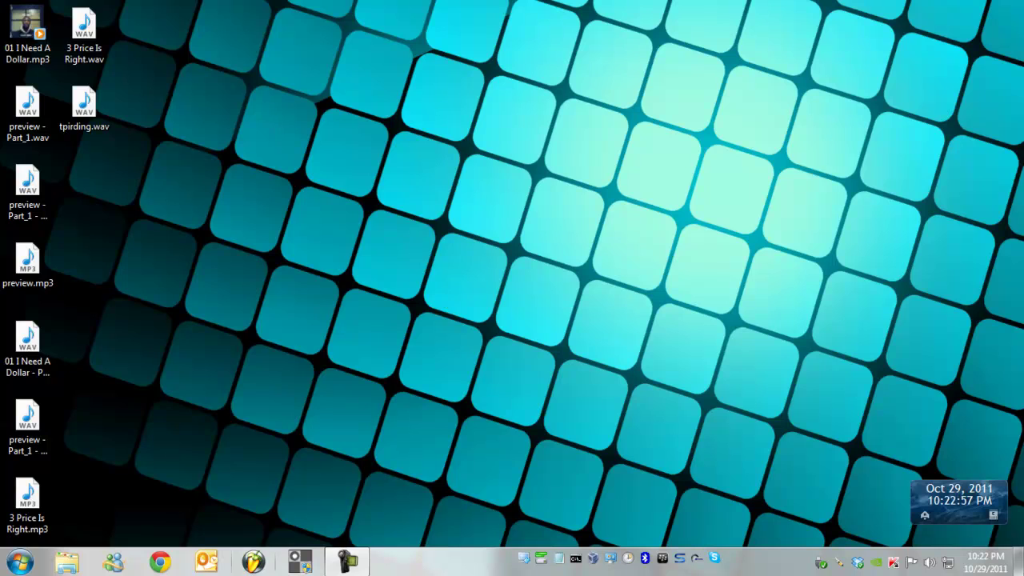
left_click(253, 562)
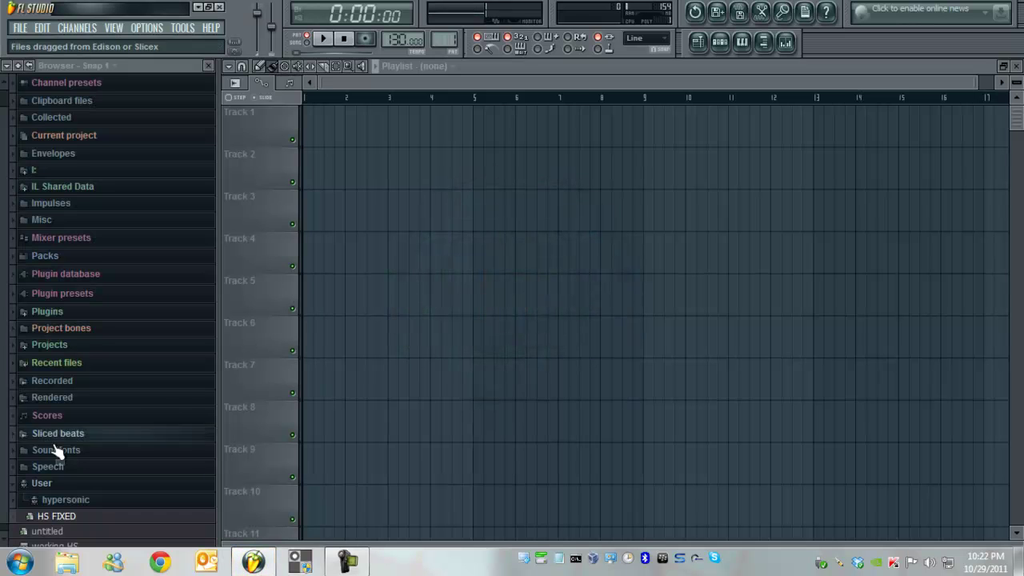
left_click(722, 44)
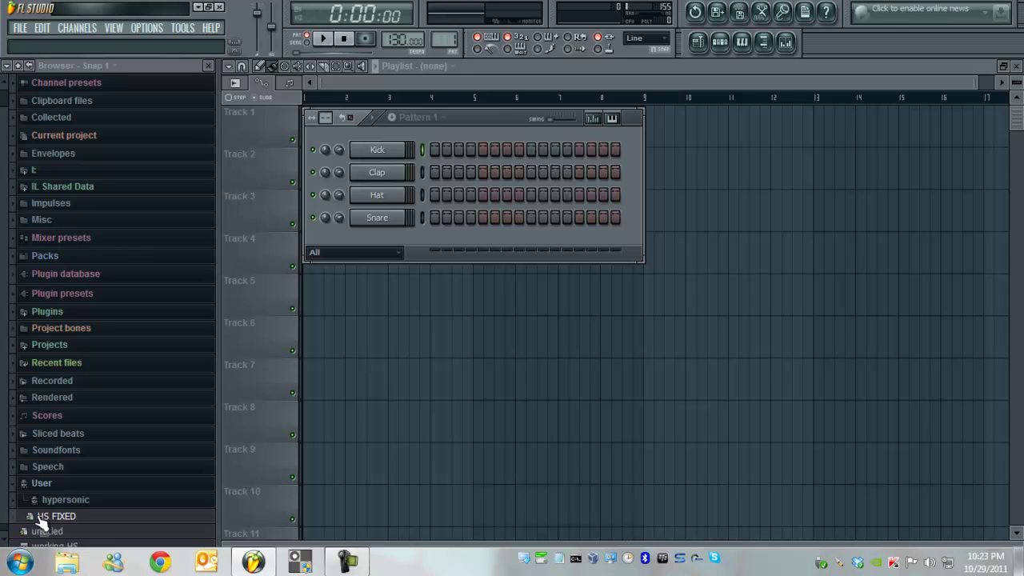
- Add HS FIXED as a fifth channel below Snare and confirm Processing shows Bridged
left_click_drag(42, 518, 387, 238)
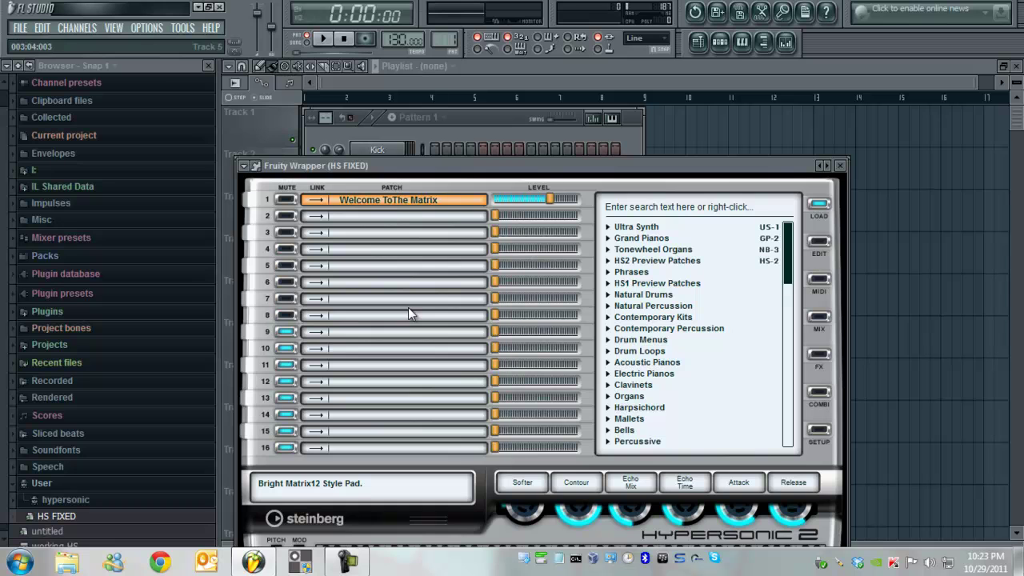
left_click(256, 165)
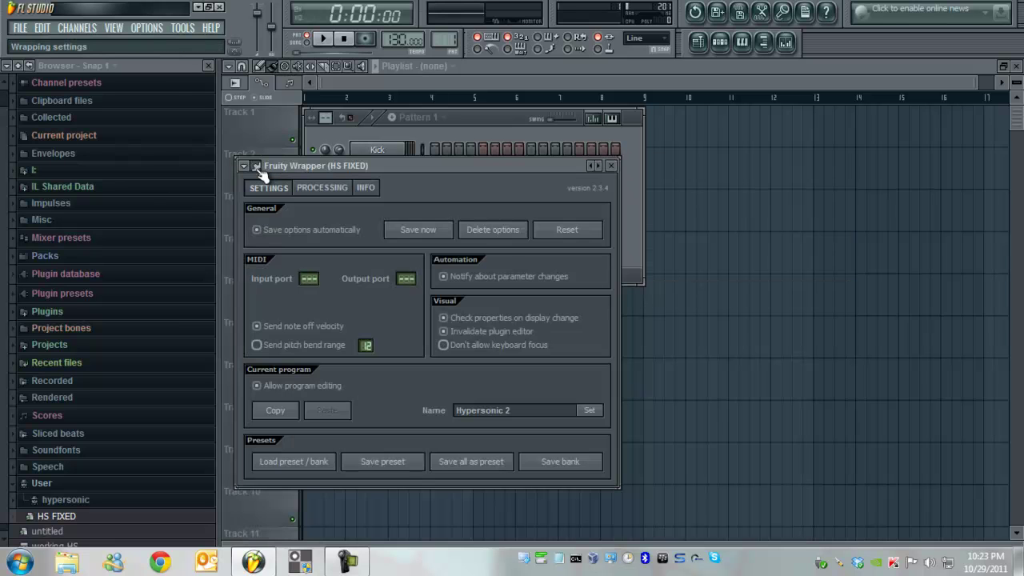
left_click(328, 192)
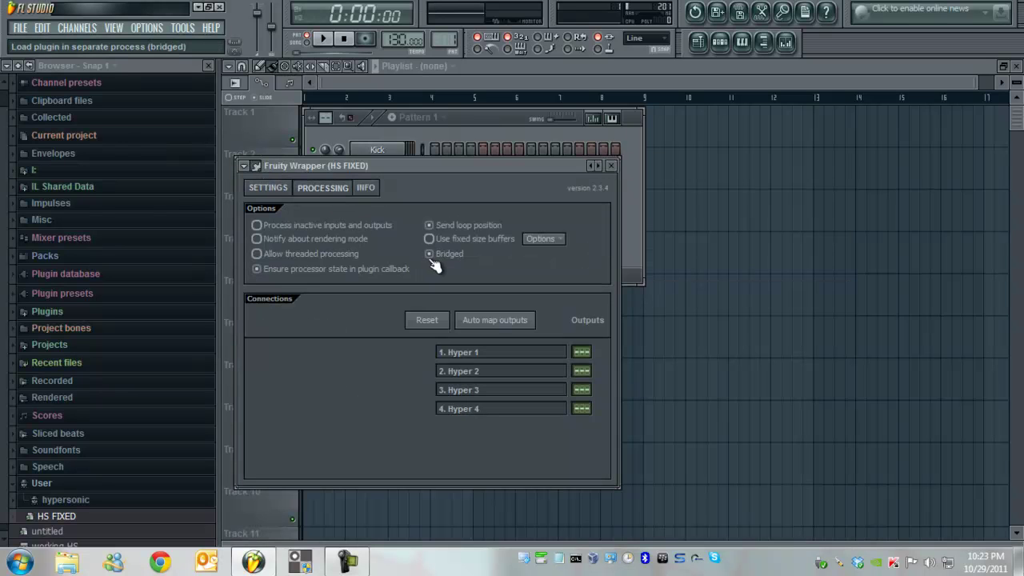
left_click(611, 166)
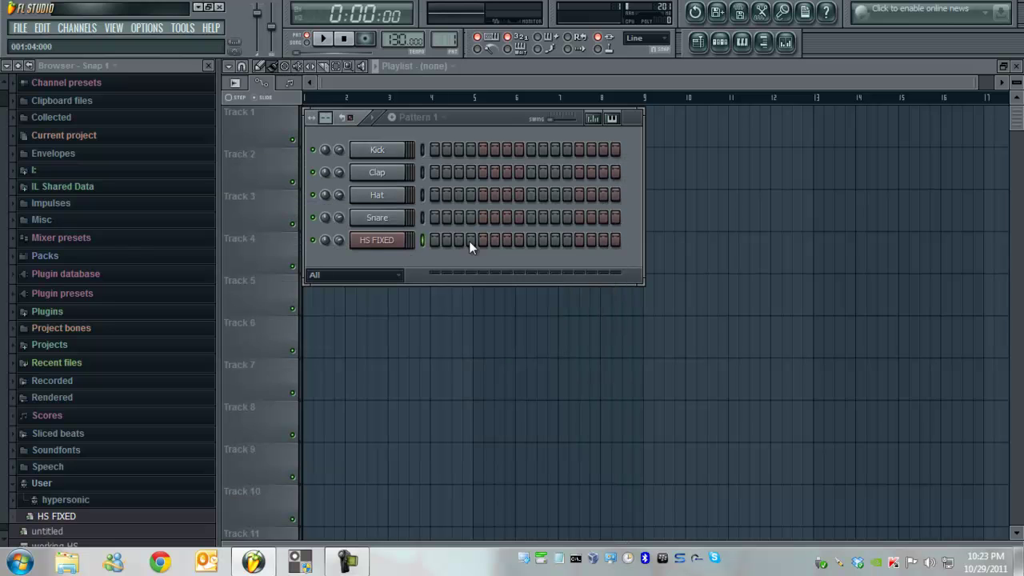
- Clone HS FIXED into HS FIXED #2, then clone that into HS FIXED #3, closing each wrapper
right_click(402, 237)
left_click(464, 413)
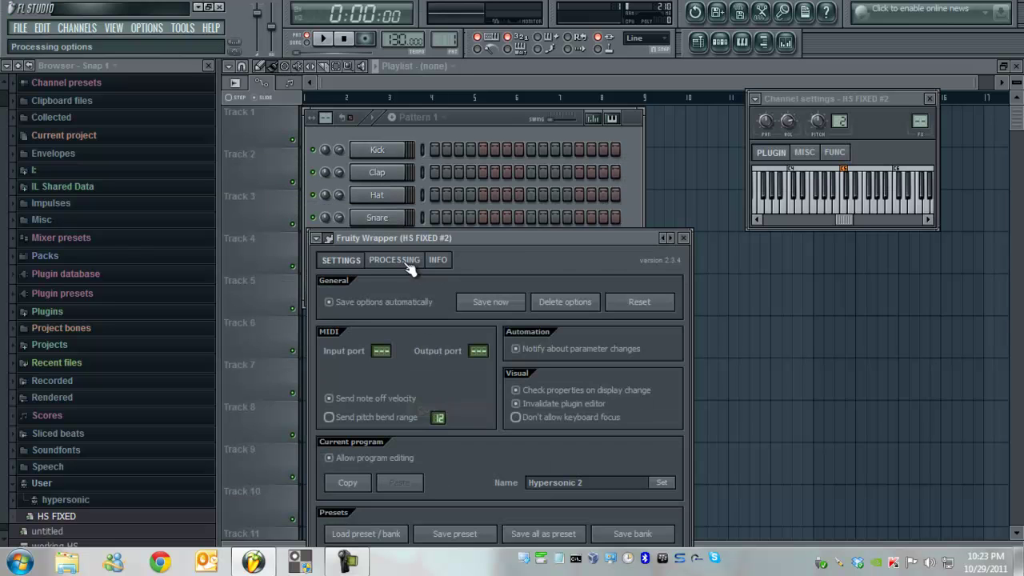
left_click(683, 238)
right_click(400, 263)
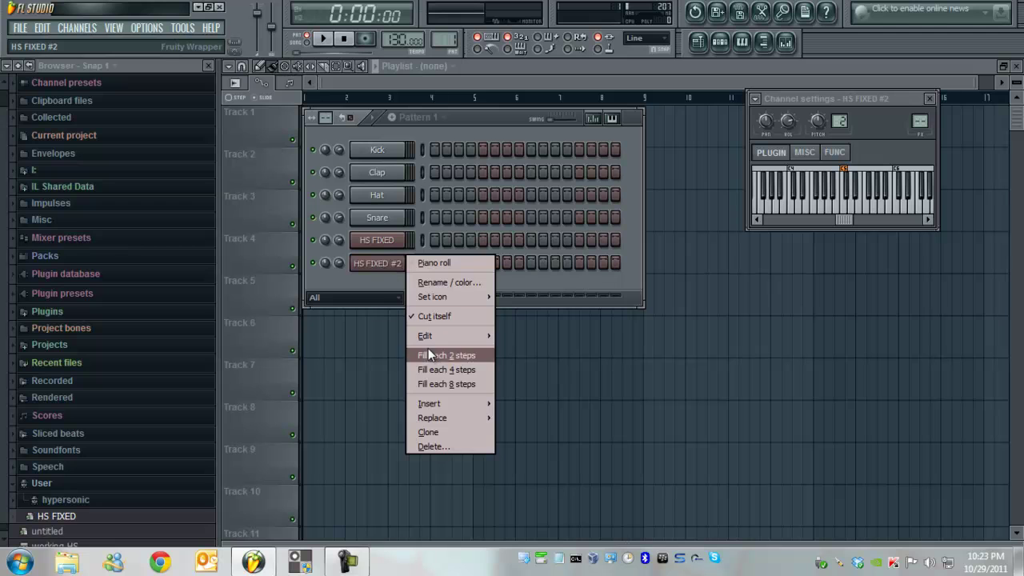
left_click(451, 433)
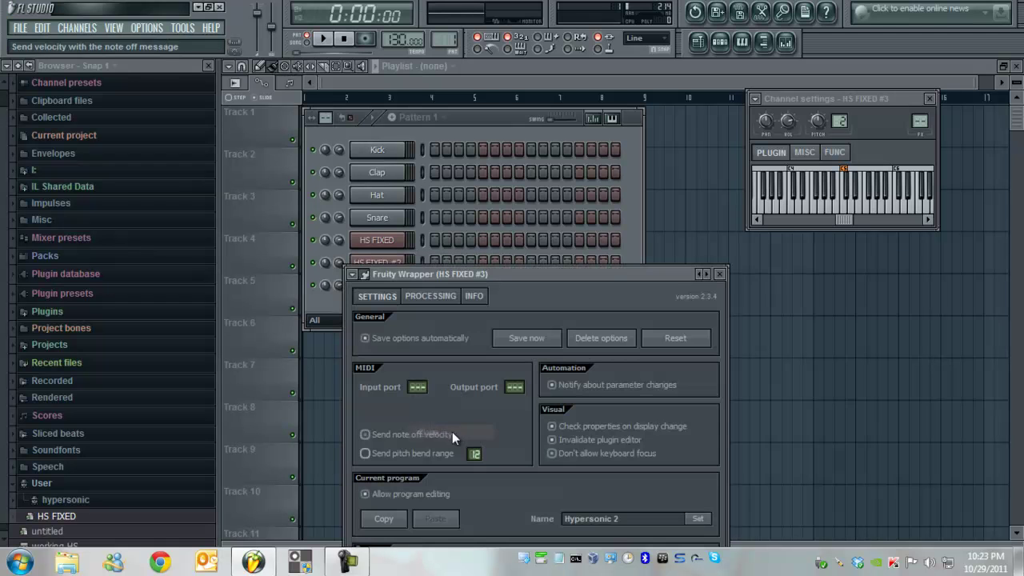
left_click(722, 273)
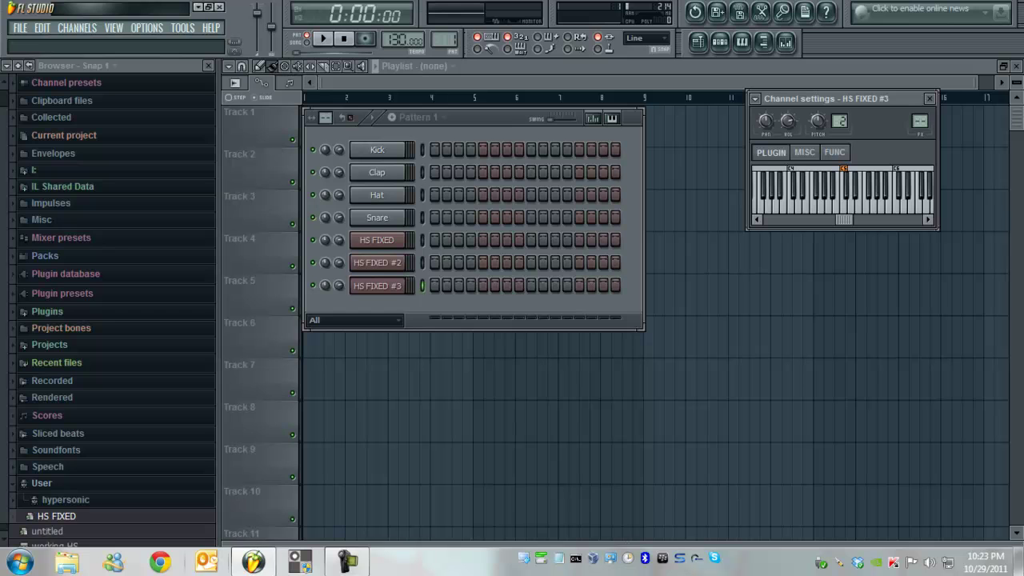
right_click(448, 563)
left_click(496, 529)
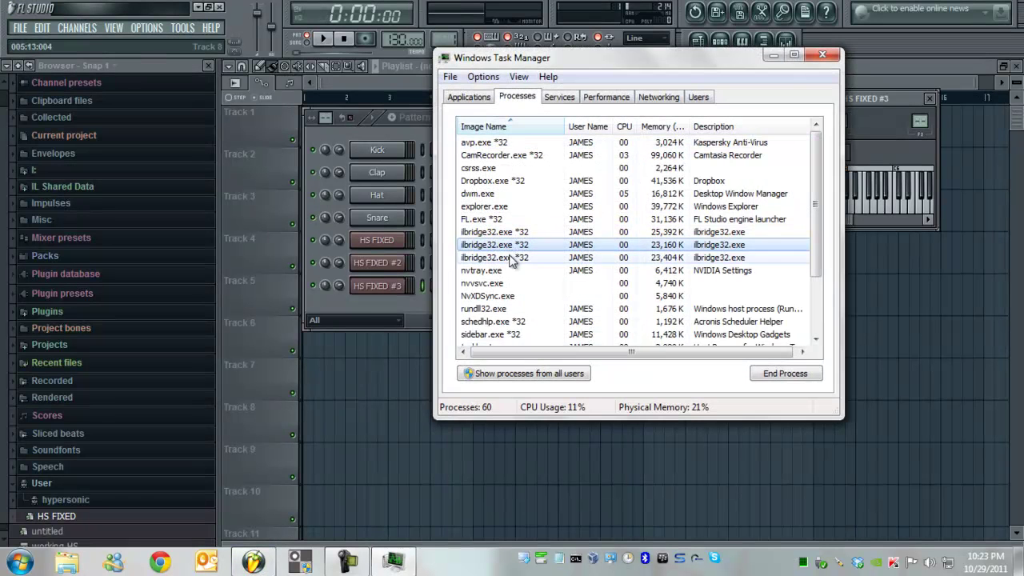
left_click(508, 258)
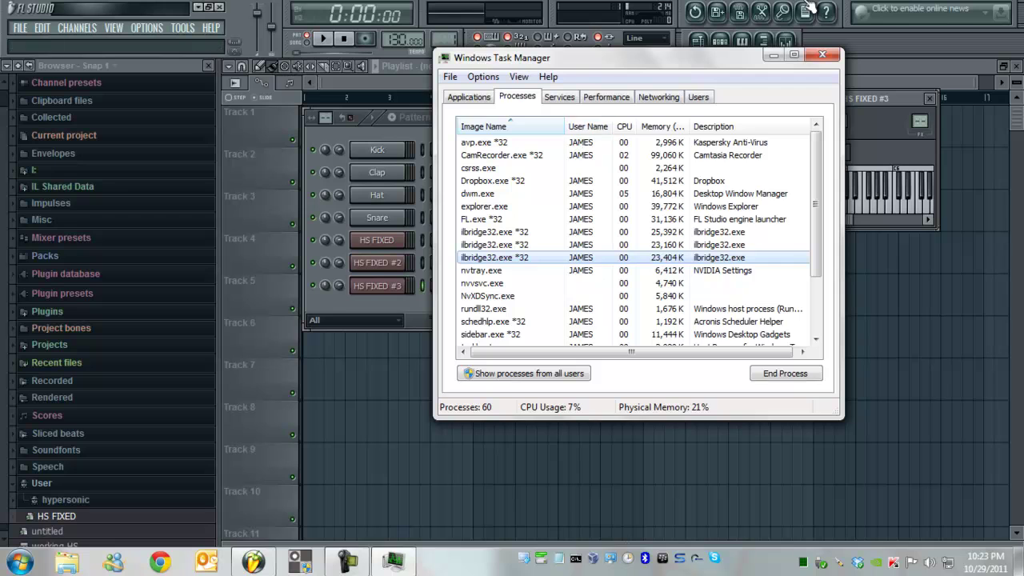
left_click(822, 55)
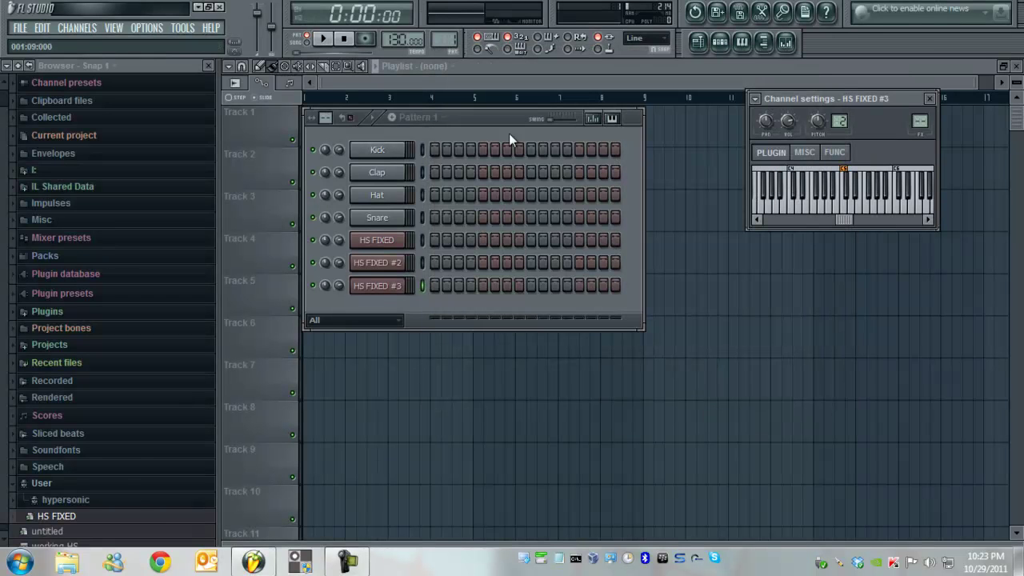